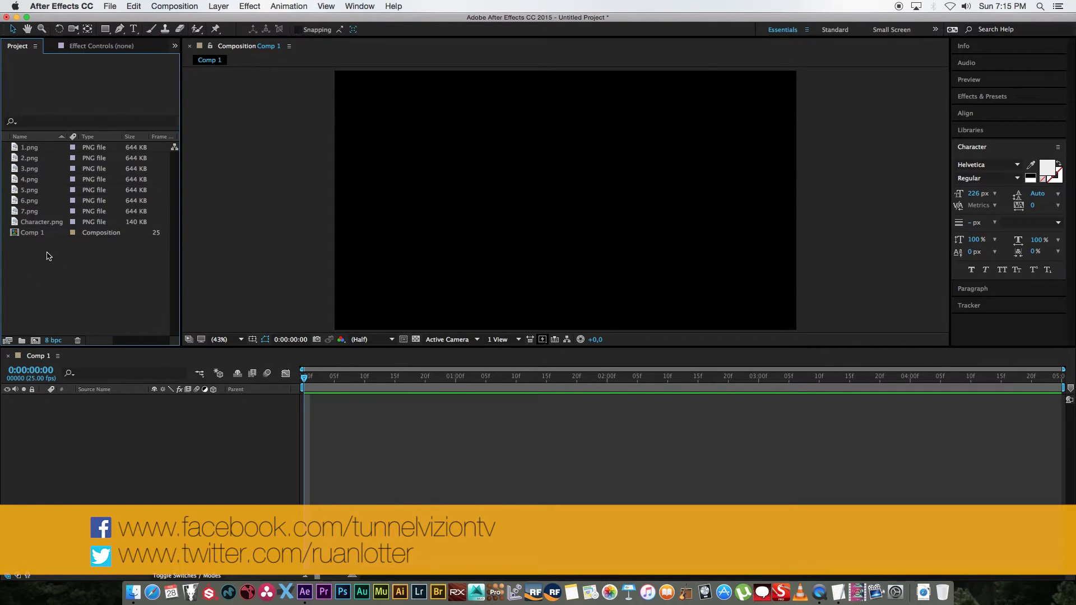
Preview Character.png and mouth images 1.png, 2.png and 4.png against the transparency grid
double_click(25, 223)
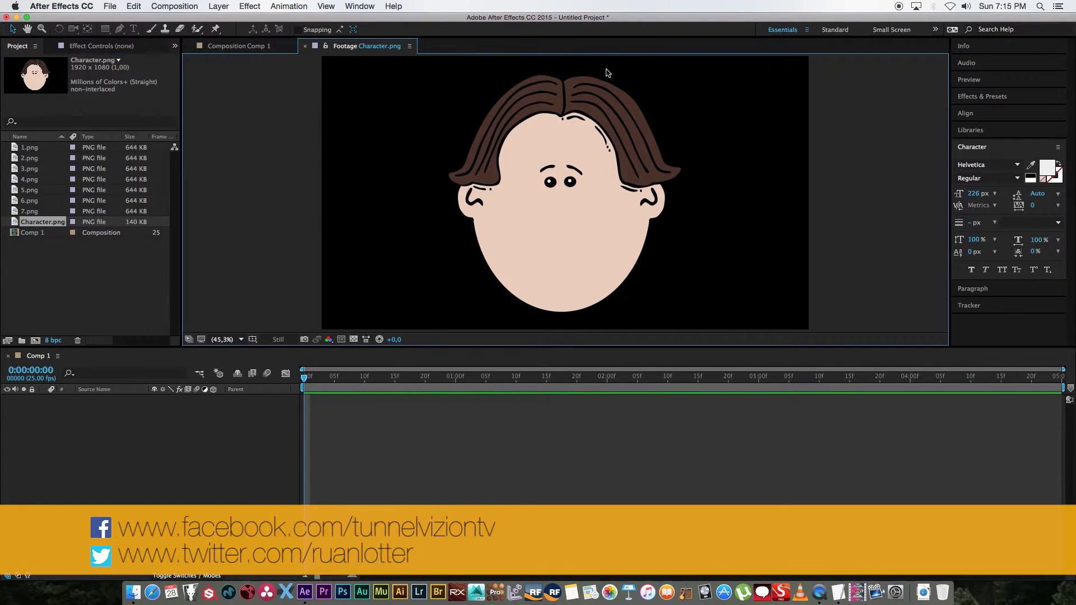
left_click(38, 149)
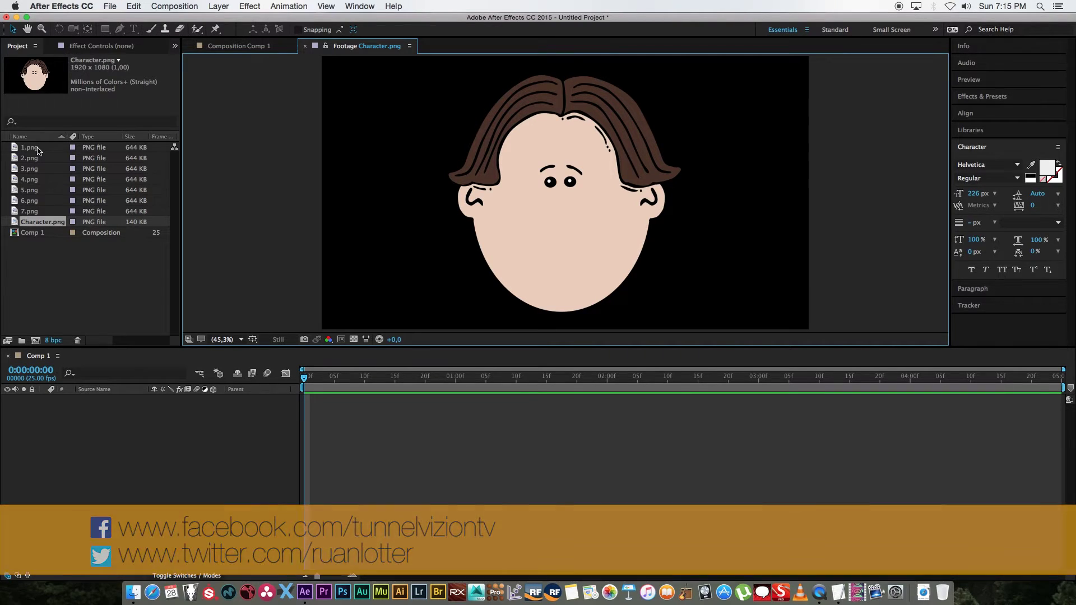
double_click(35, 149)
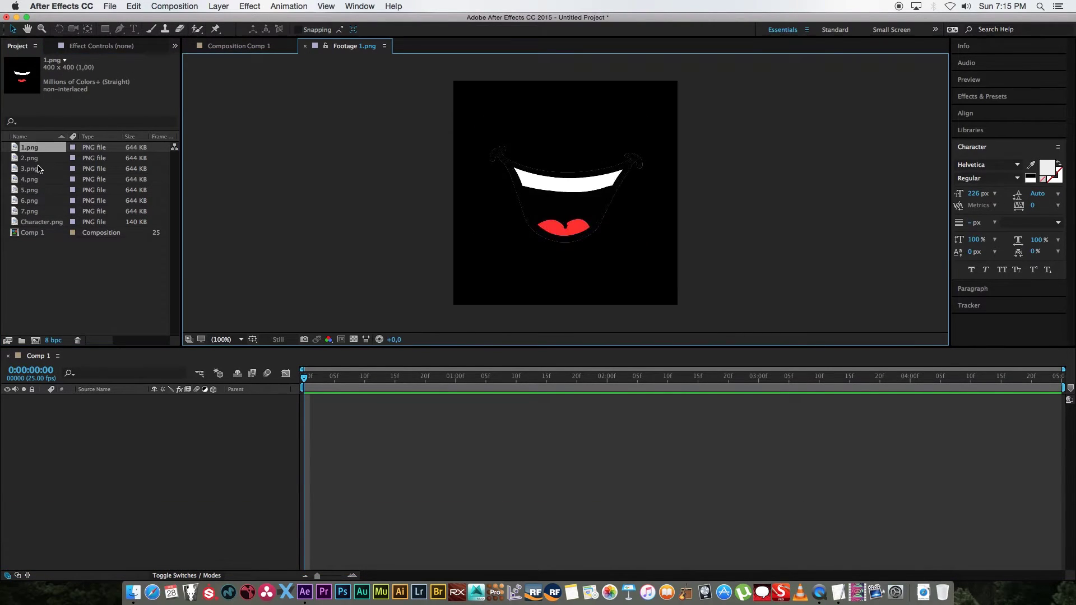
double_click(37, 159)
left_click(353, 340)
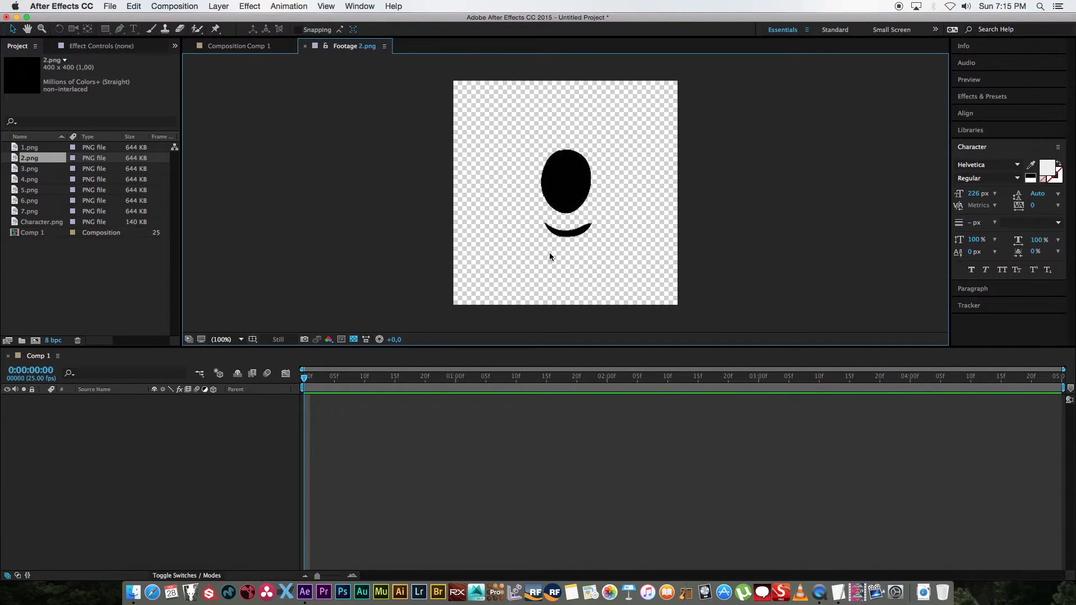
double_click(50, 179)
key("super+w")
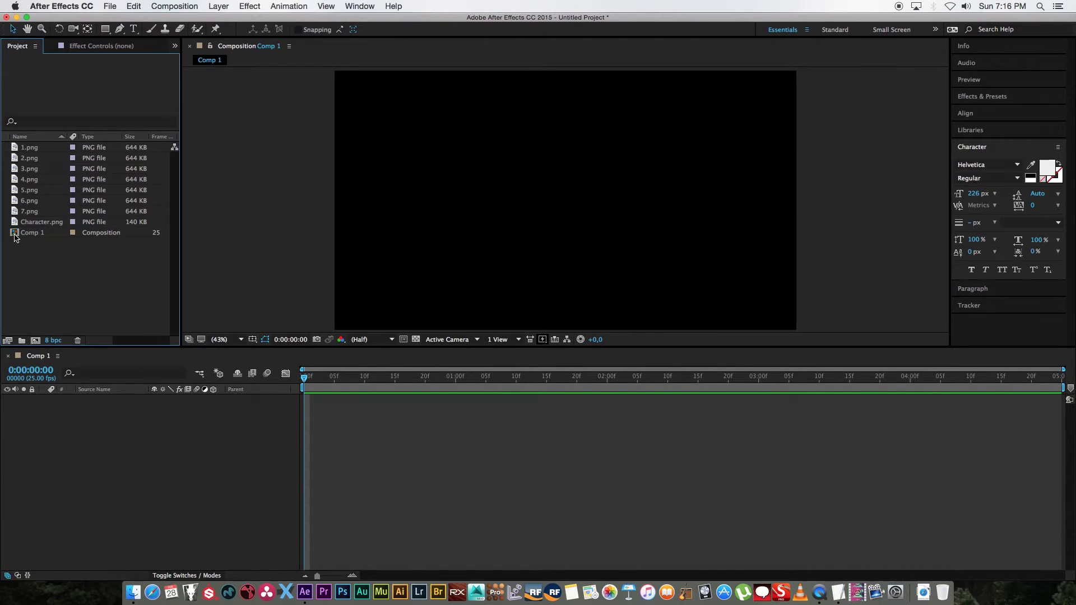
left_click(16, 233)
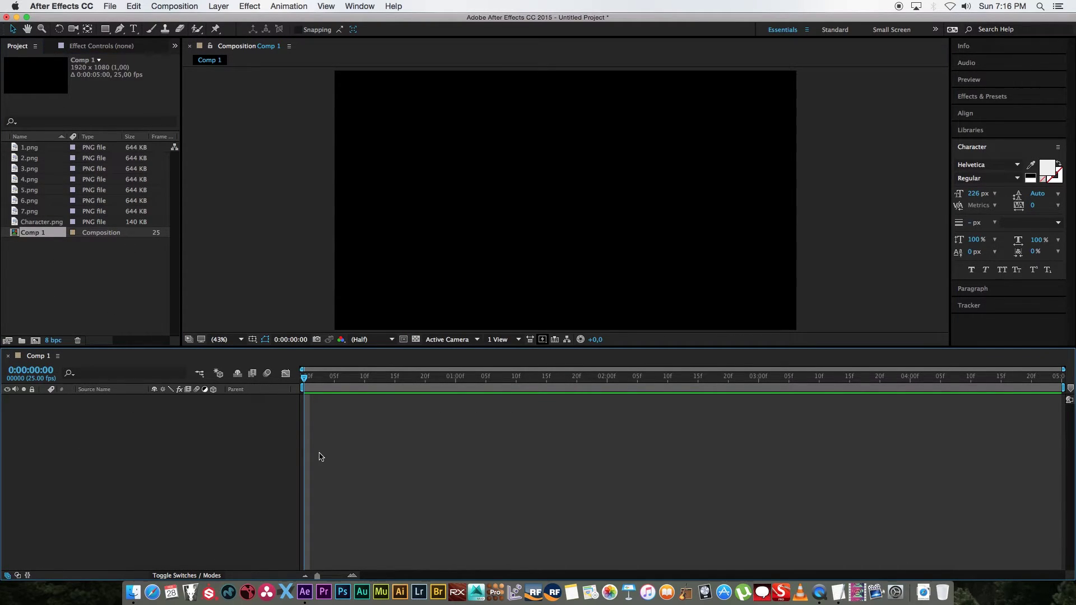
Add Character.png and mouths 1.png–7.png to Comp 1, moving the mouths onto the lower face
left_click_drag(26, 224, 144, 421)
left_click(35, 150)
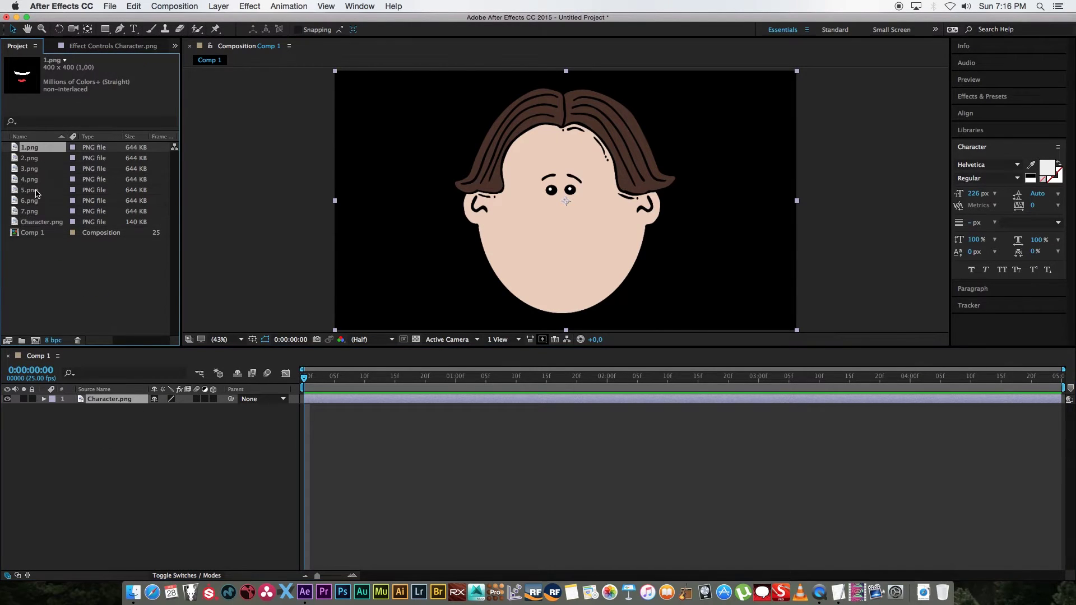
left_click(32, 213, "shift")
left_click_drag(32, 215, 102, 404)
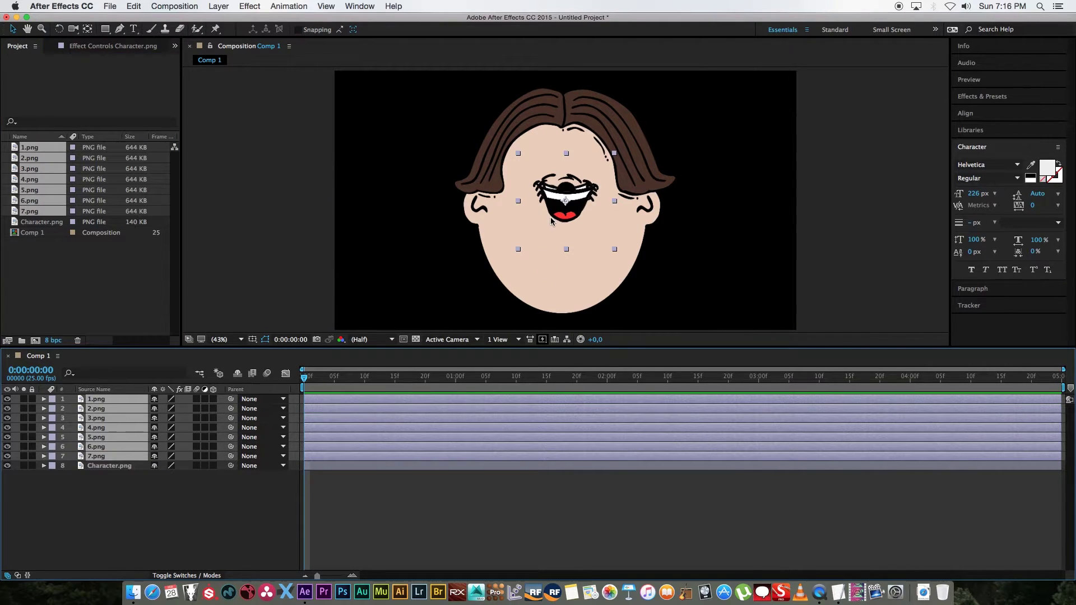
left_click_drag(558, 219, 553, 289)
Add a Slider Control effect to the Character.png layer
left_click(109, 504)
left_click(103, 468)
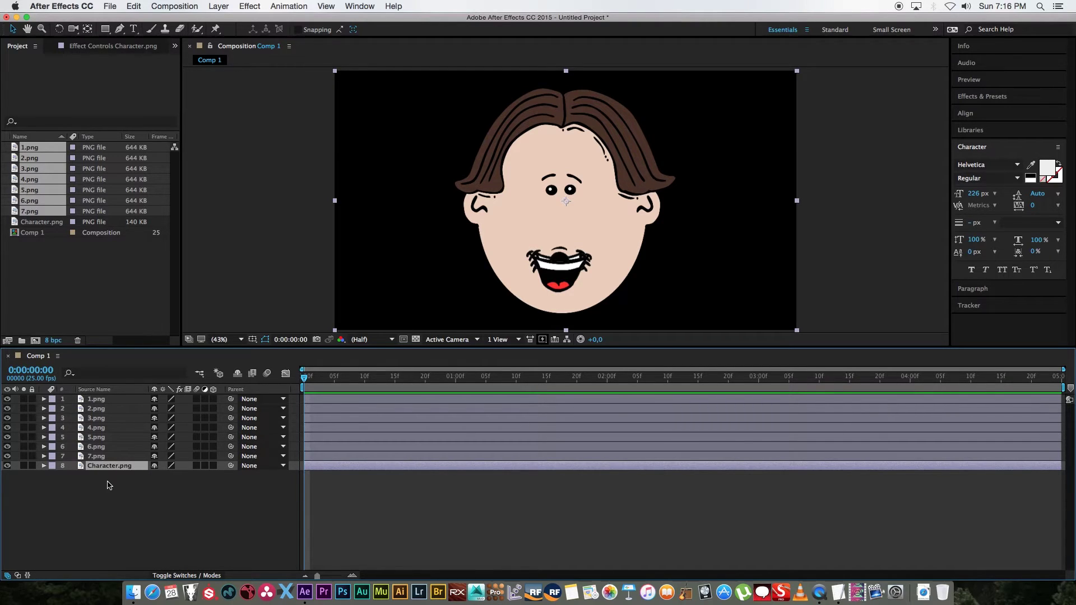
left_click(109, 495)
left_click(105, 466)
right_click(105, 466)
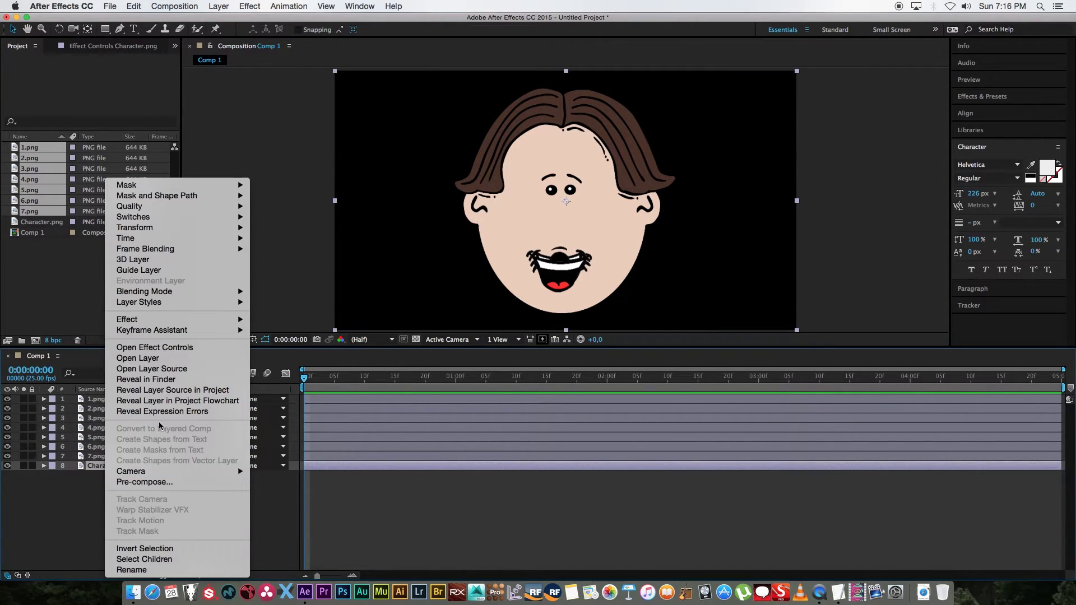
mouse_move(138, 321)
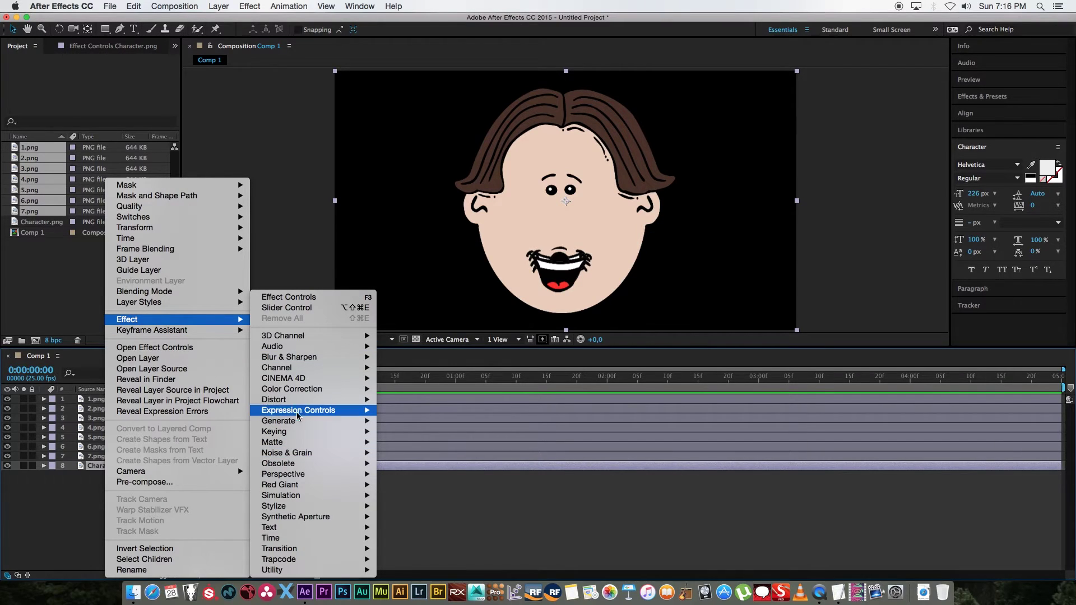
mouse_move(295, 415)
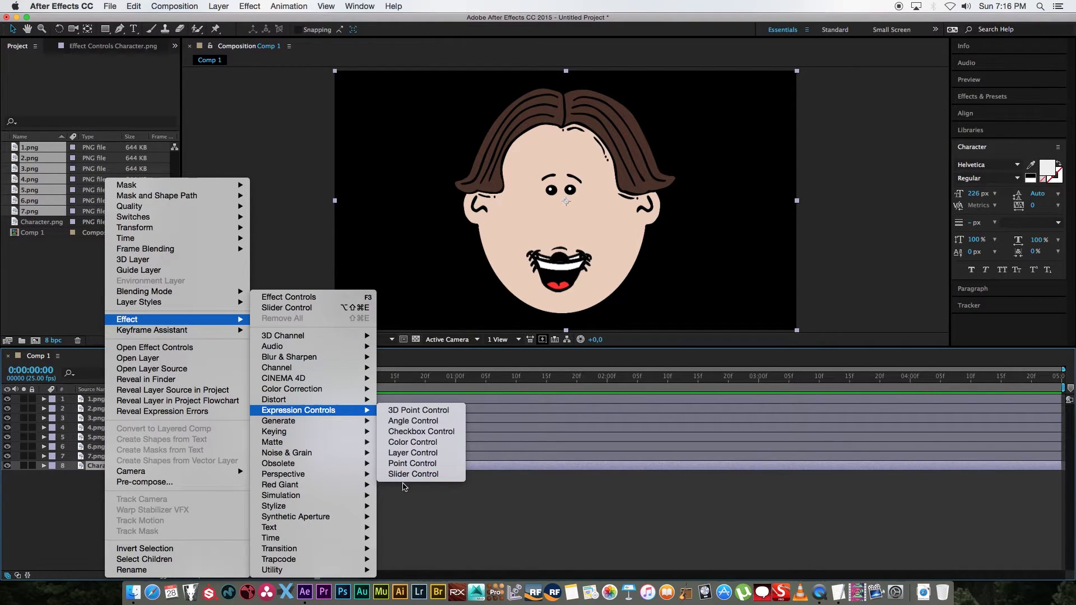
left_click(402, 474)
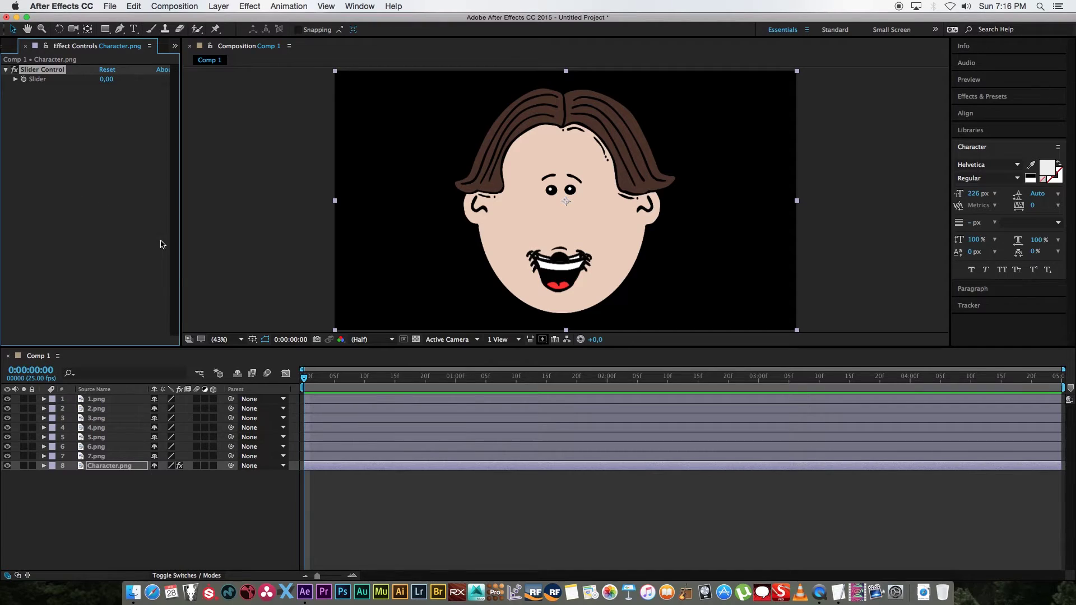
Set the Slider Control's range upper limit to 7
right_click(42, 81)
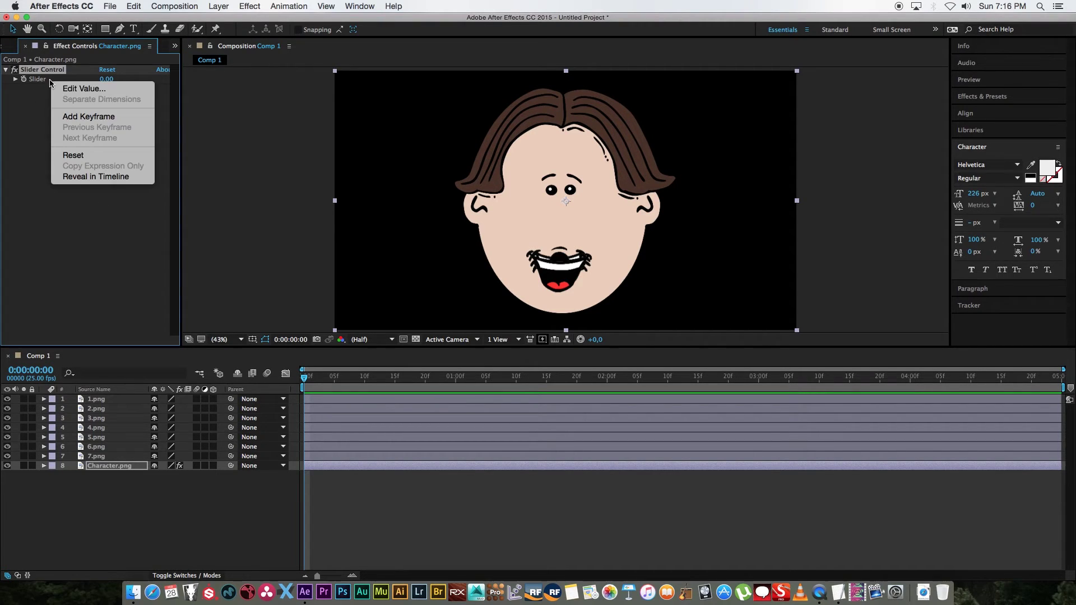
left_click(85, 87)
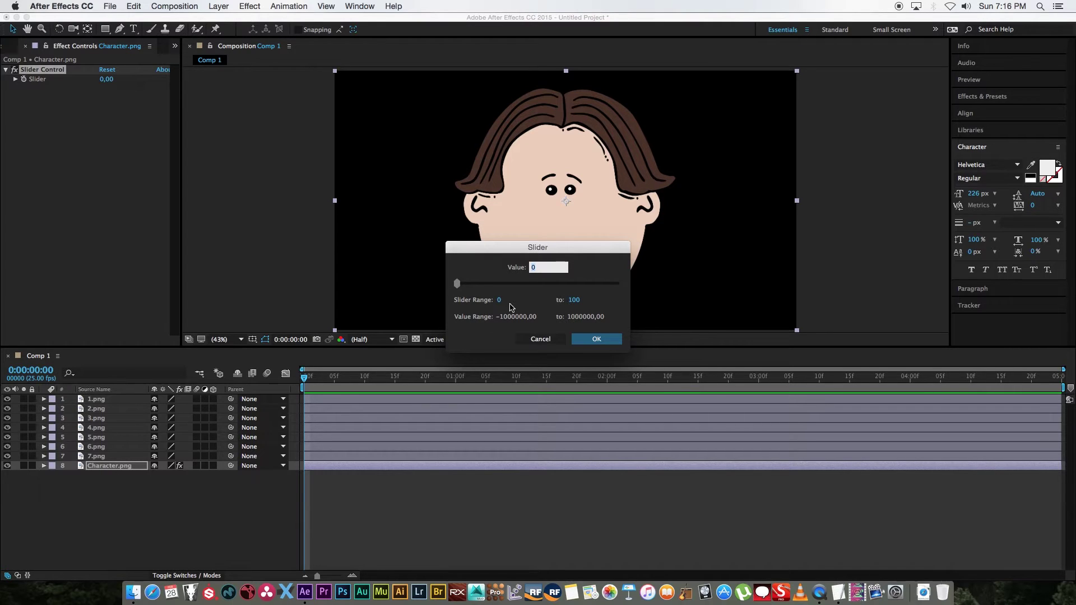
left_click(573, 301)
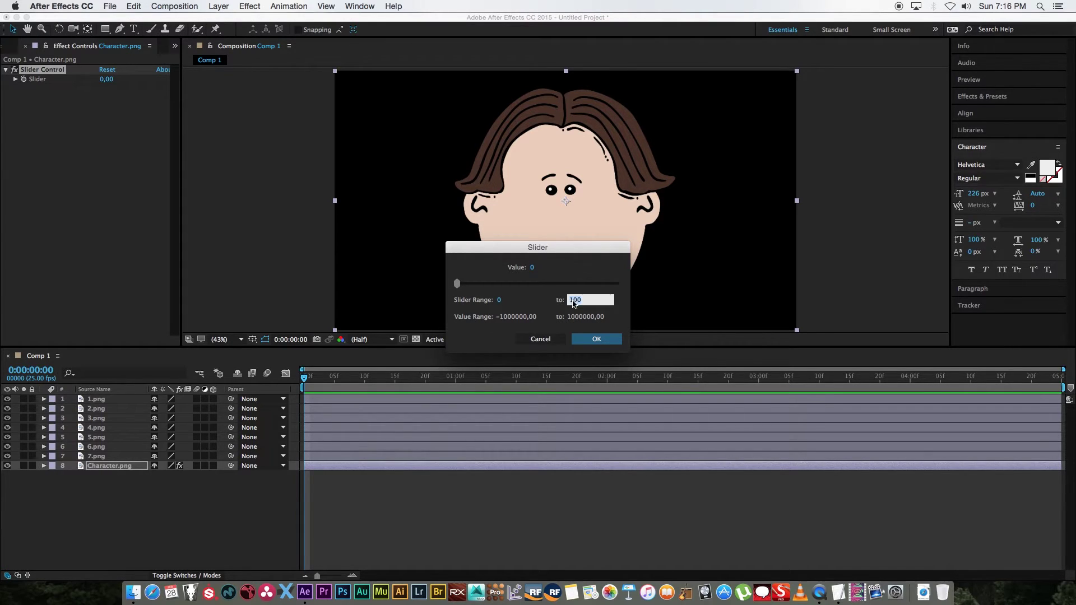
type("7")
key("Tab")
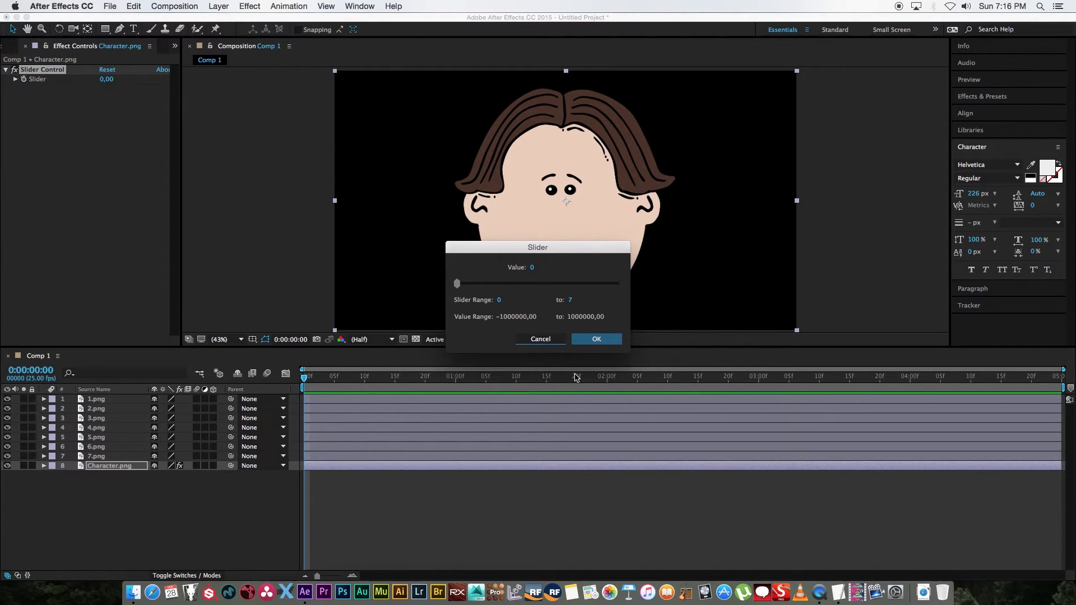
Apply the 0–7 slider range and reveal Character.png's Slider property in the timeline
left_click(596, 339)
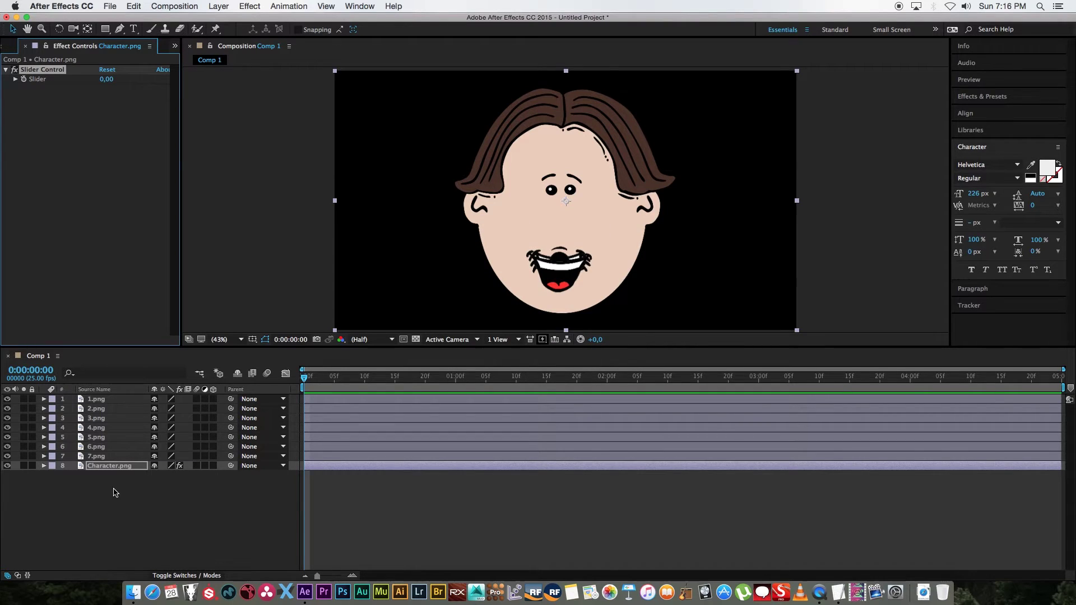
left_click(44, 466)
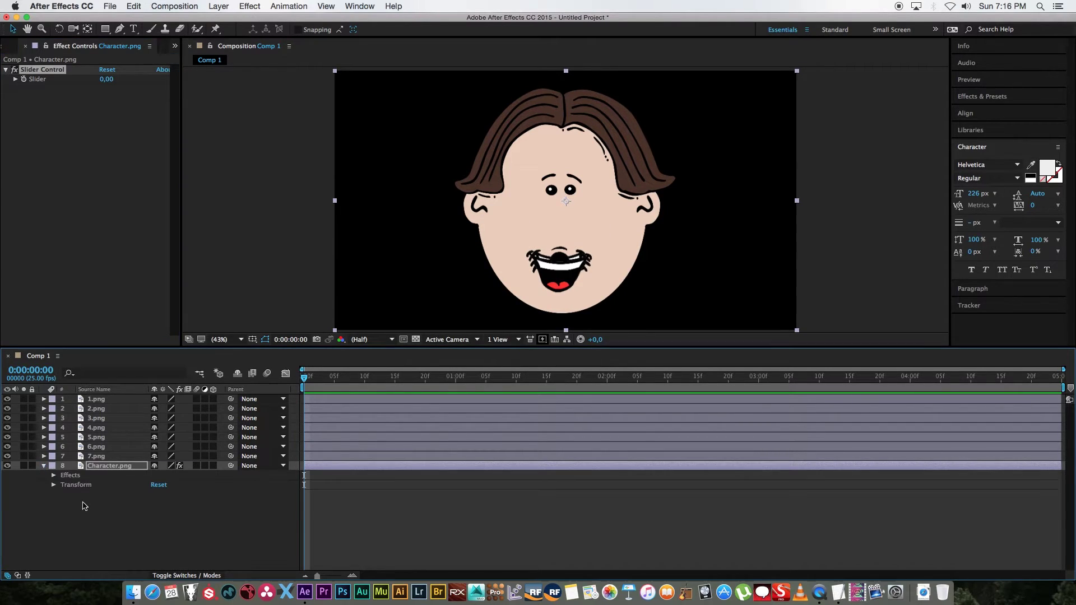
left_click(53, 475)
left_click(63, 485)
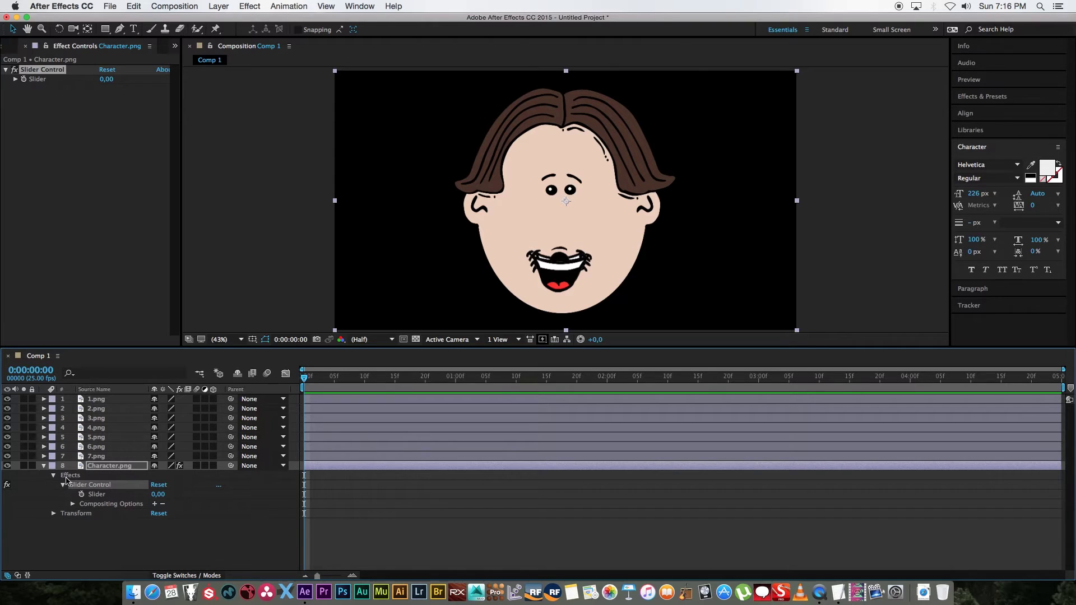
Link 1.png's Opacity expression to Character.png's Slider and begin typing 'if (' before it
left_click(99, 400)
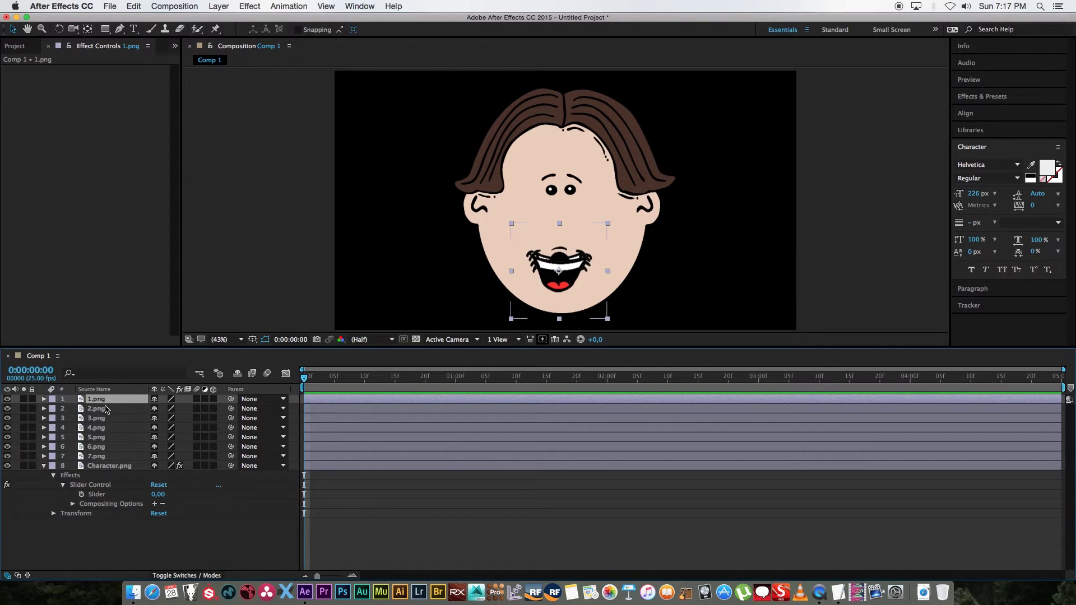
key("t")
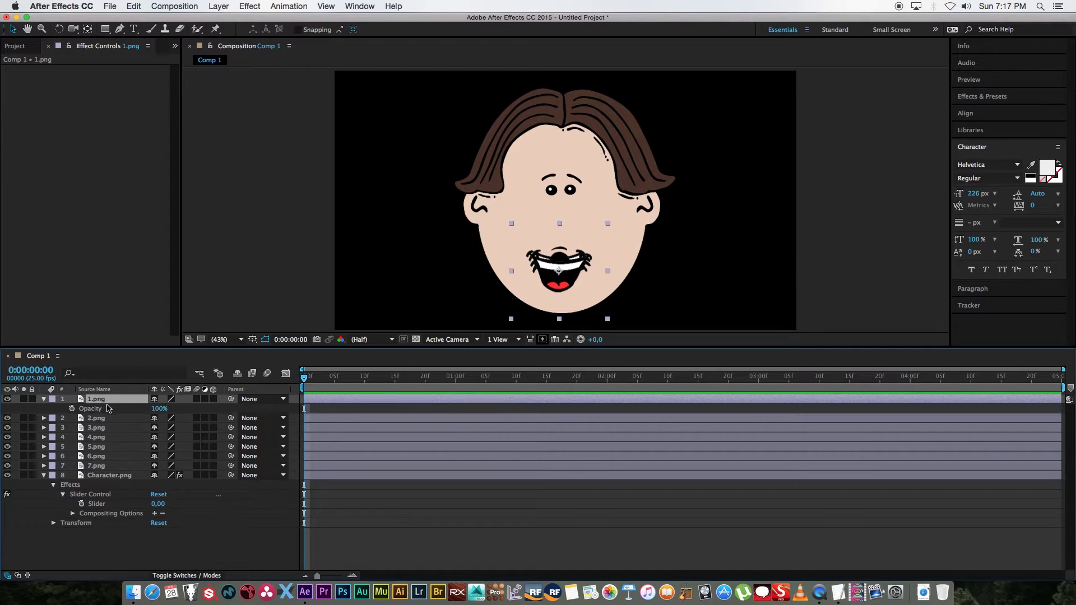
left_click(71, 413, "alt")
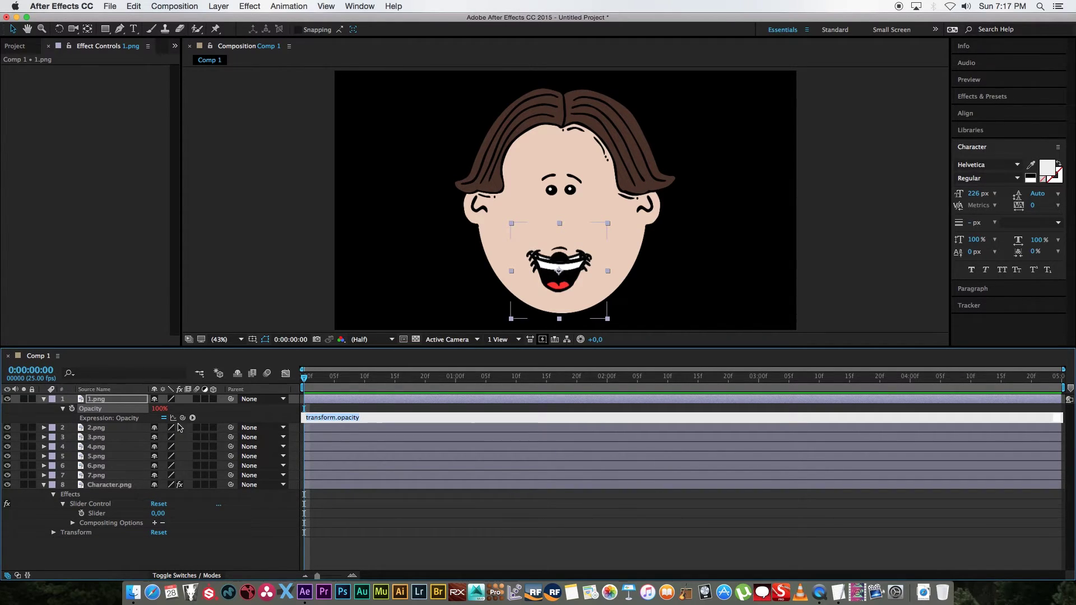
left_click_drag(182, 418, 97, 513)
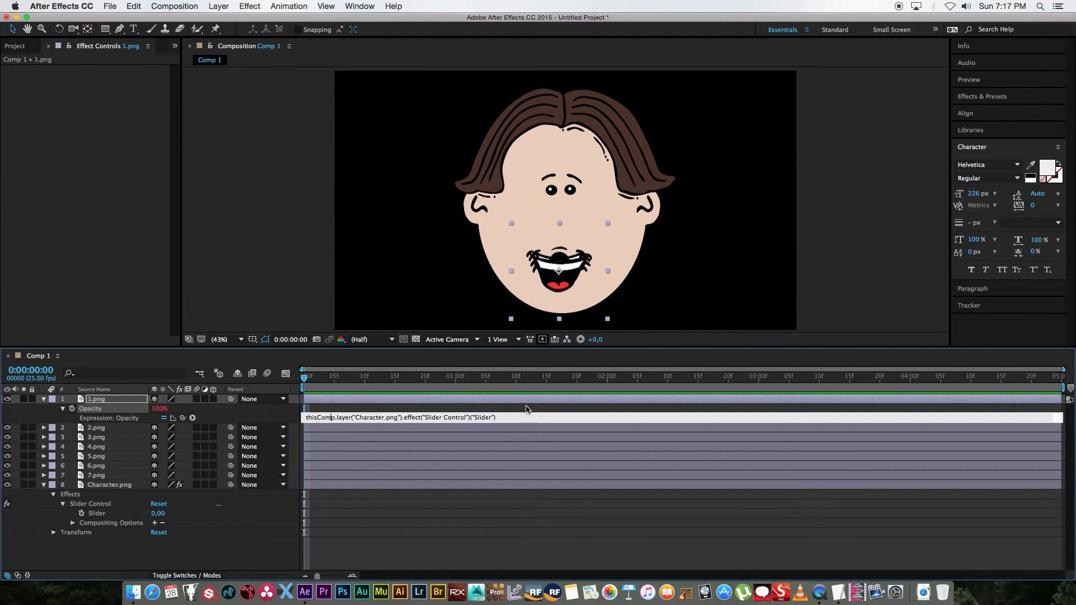
left_click_drag(501, 417, 293, 420)
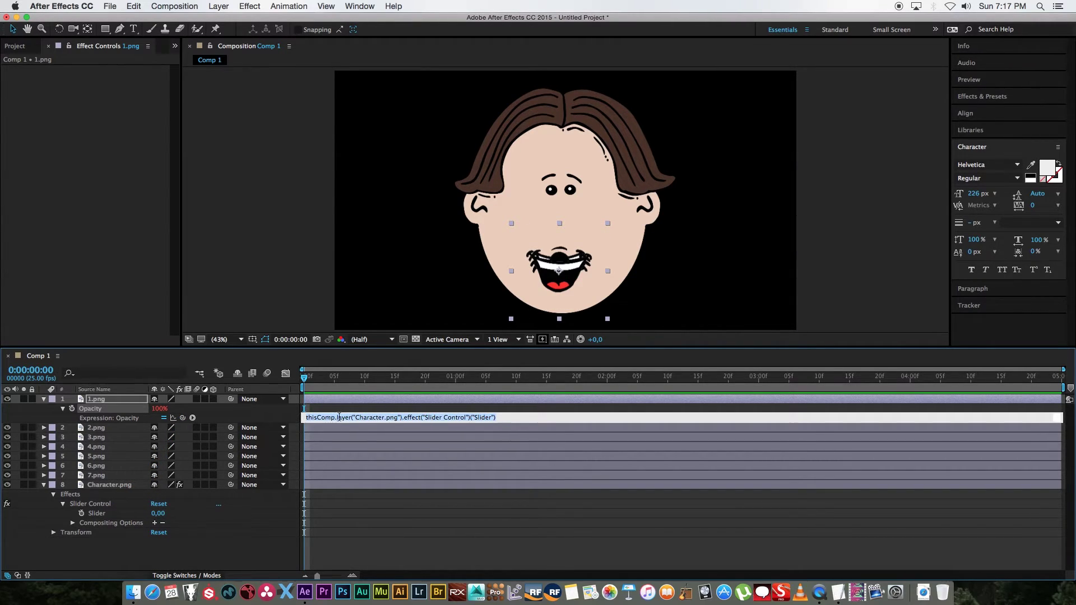
left_click(501, 417)
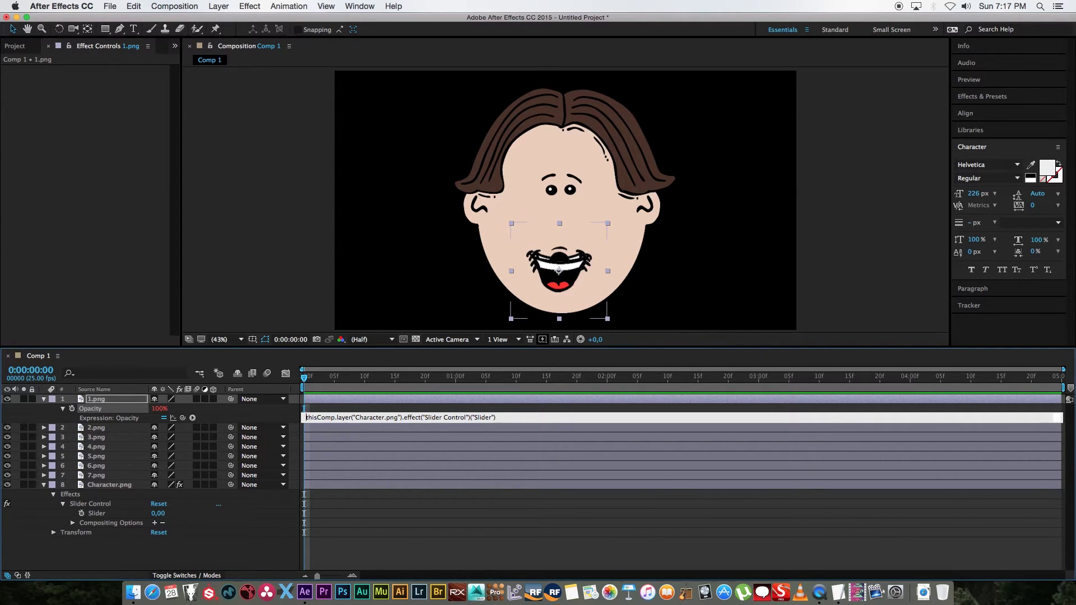
type("if ")
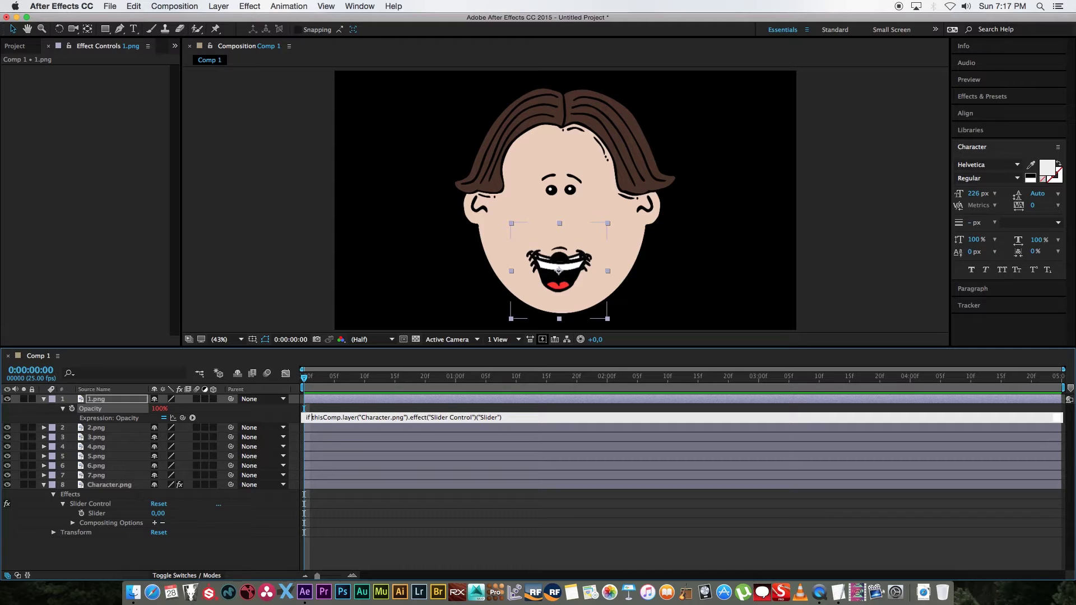
type("(")
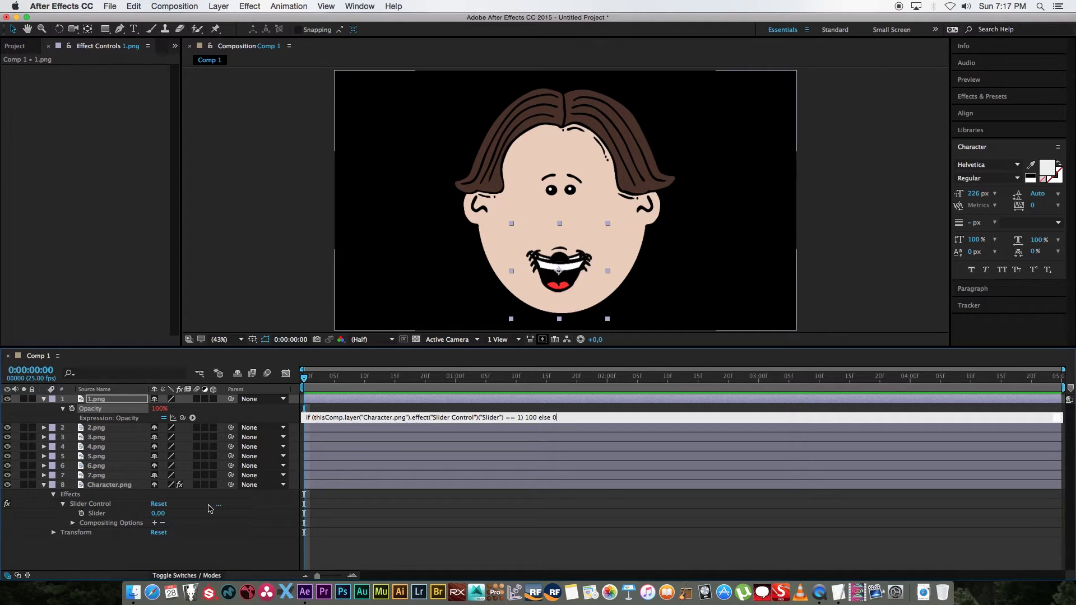
Commit 1.png's expression, hide mouths 2.png–7.png, and test the Slider at 1, 2, then 0
left_click(291, 499)
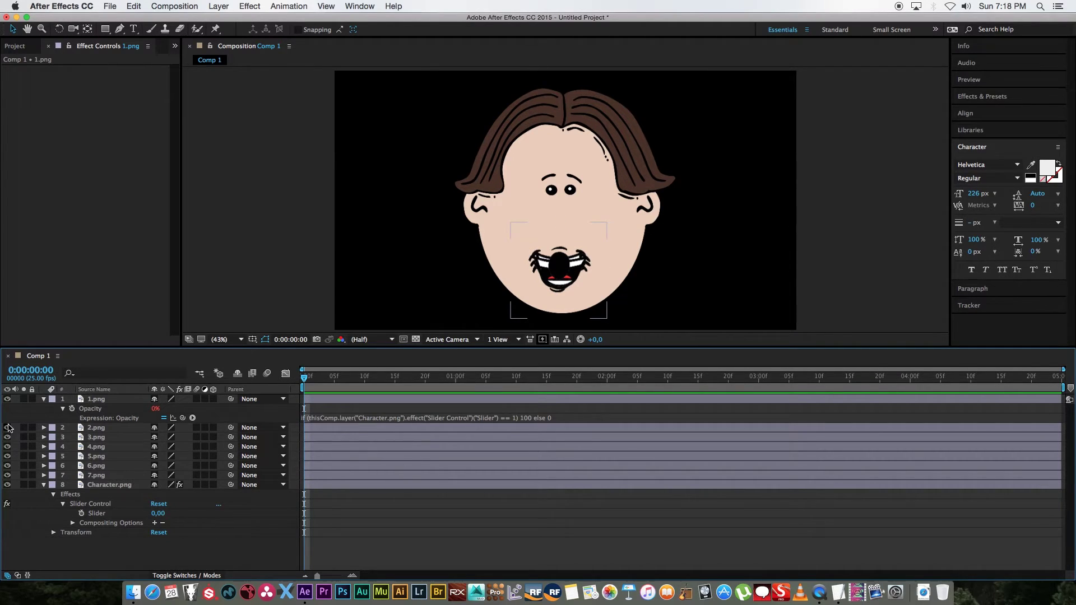
left_click_drag(7, 427, 6, 476)
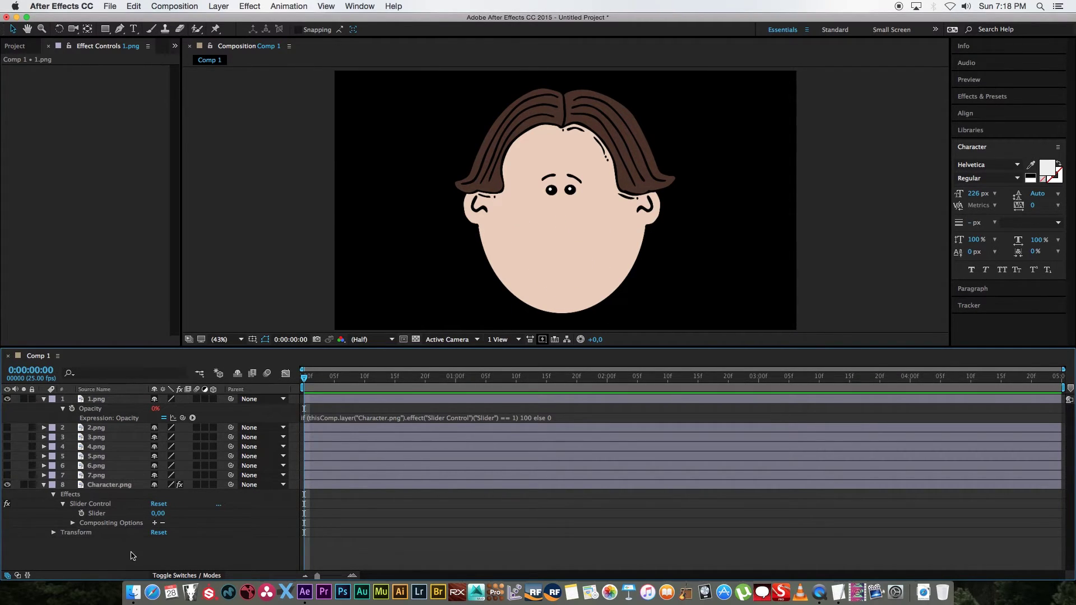
left_click(111, 487)
left_click(106, 79)
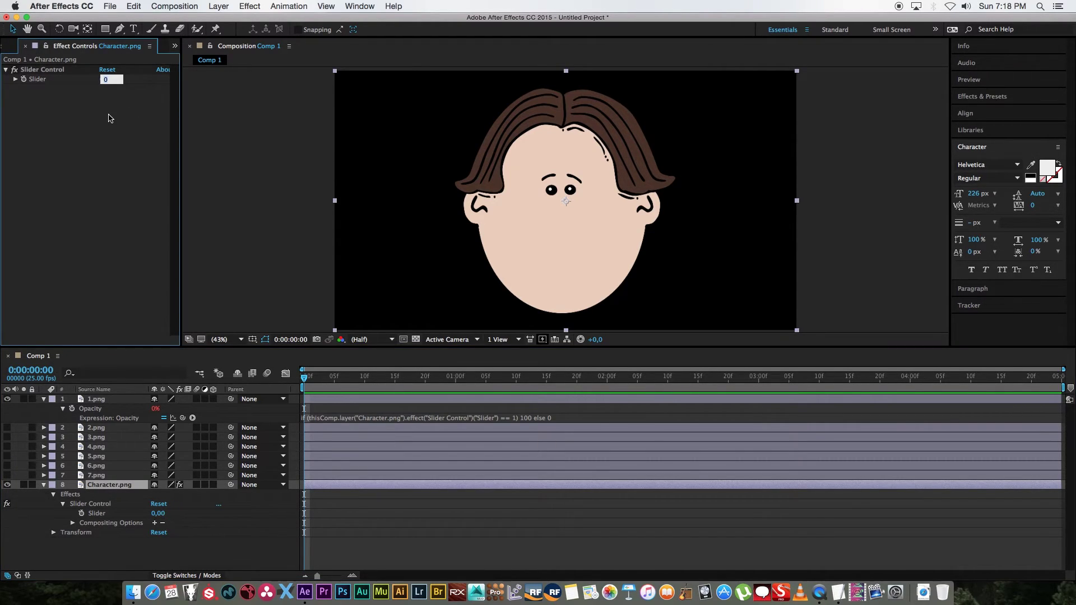
key("Return")
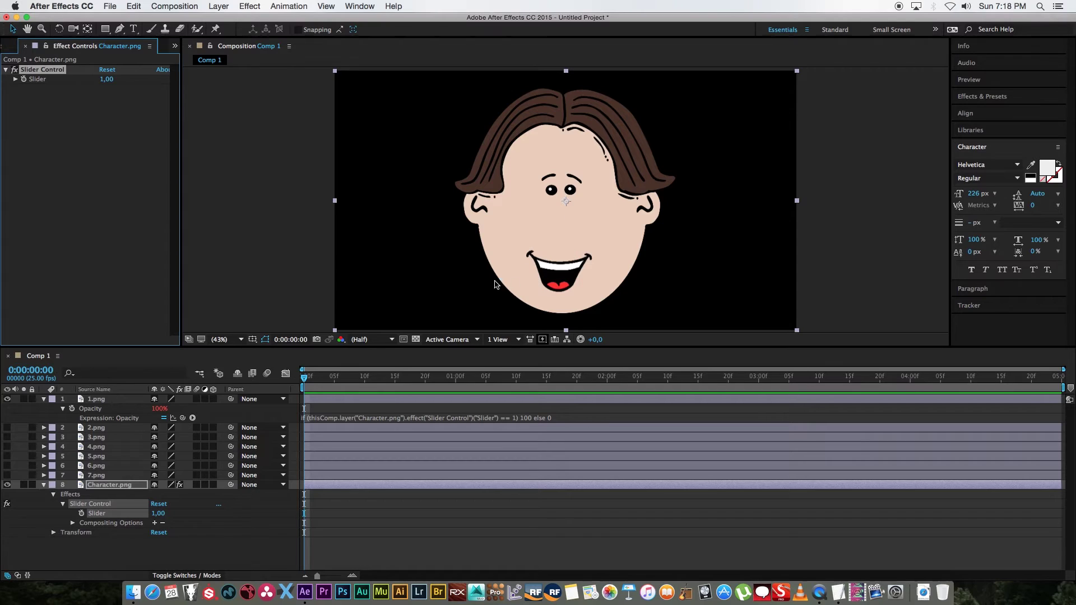
left_click(106, 80)
key("Return")
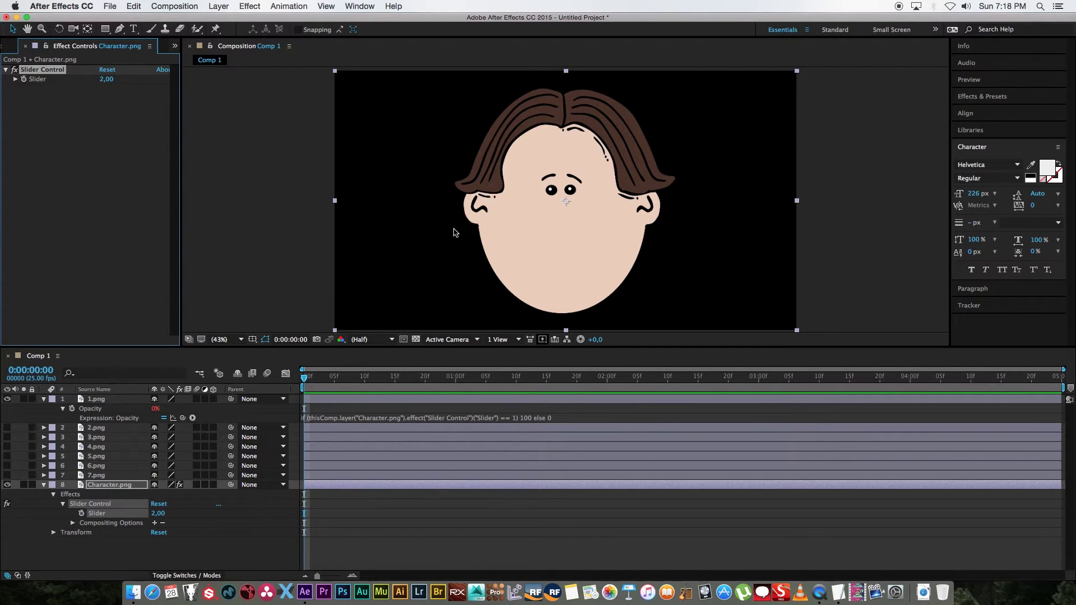
left_click(104, 80)
key("Return")
Copy 1.png's opacity expression text and collapse the 1.png layer
left_click(372, 421)
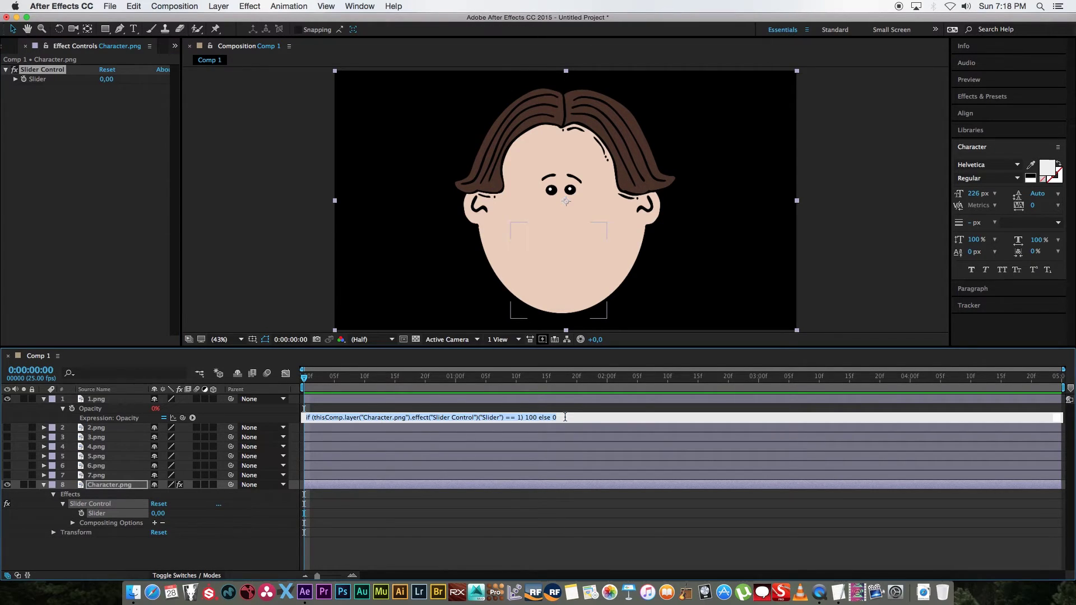
left_click_drag(562, 417, 306, 418)
key("super+c")
left_click(129, 543)
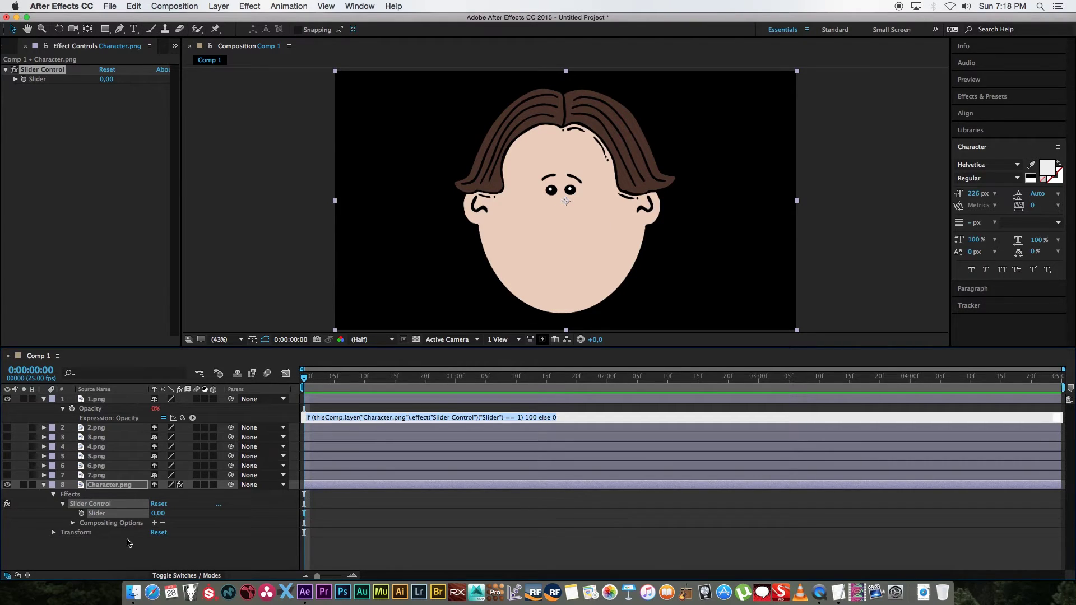
left_click(44, 399)
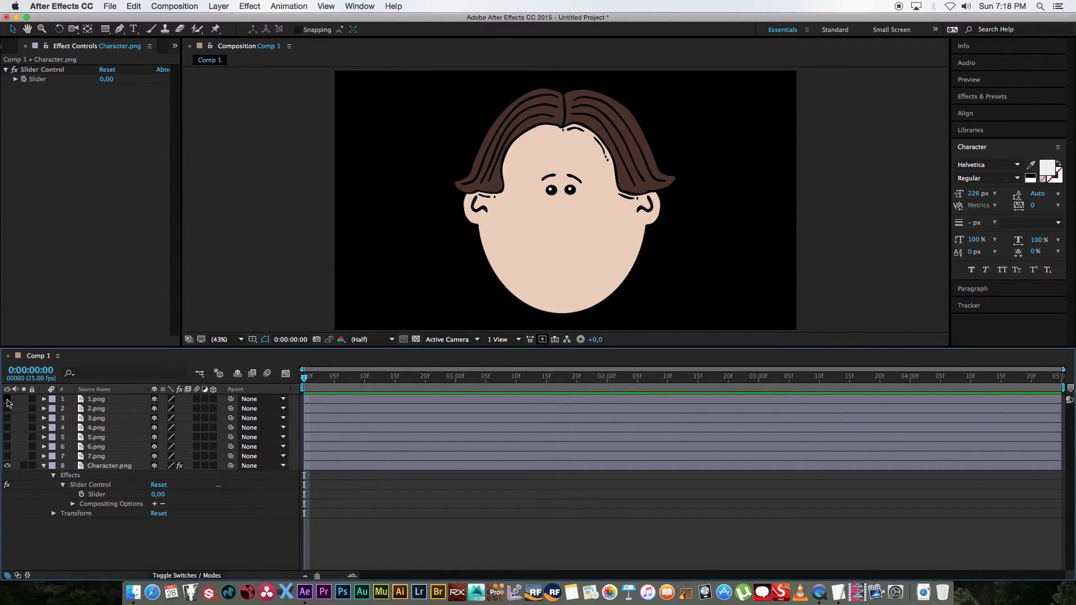
Unhide mouths 2.png–7.png and paste the opacity expression into 2.png, comparing to 2
left_click_drag(7, 408, 7, 456)
left_click(100, 409)
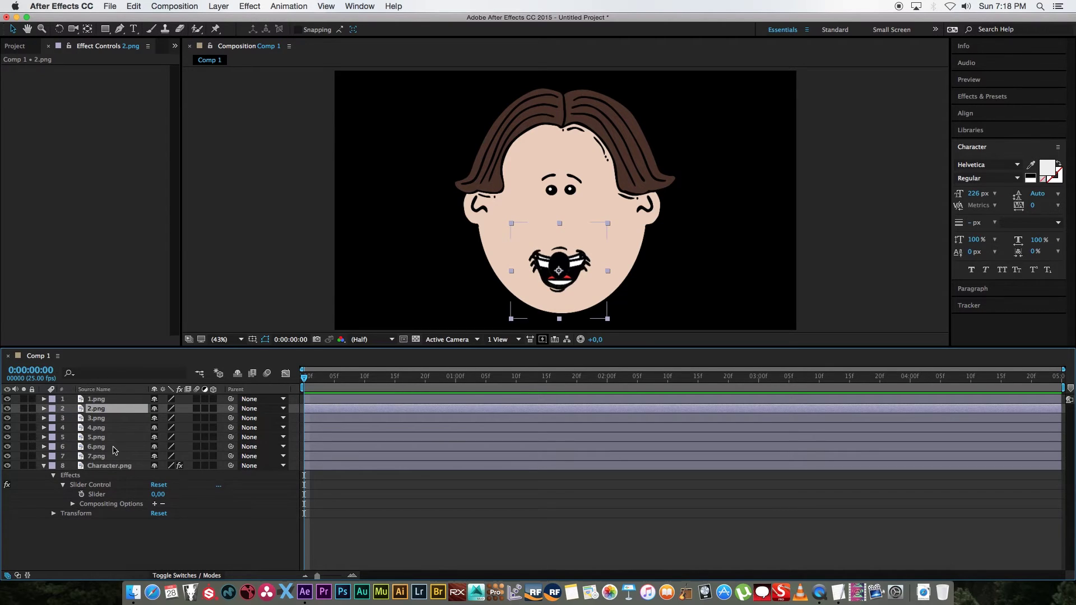
key("t")
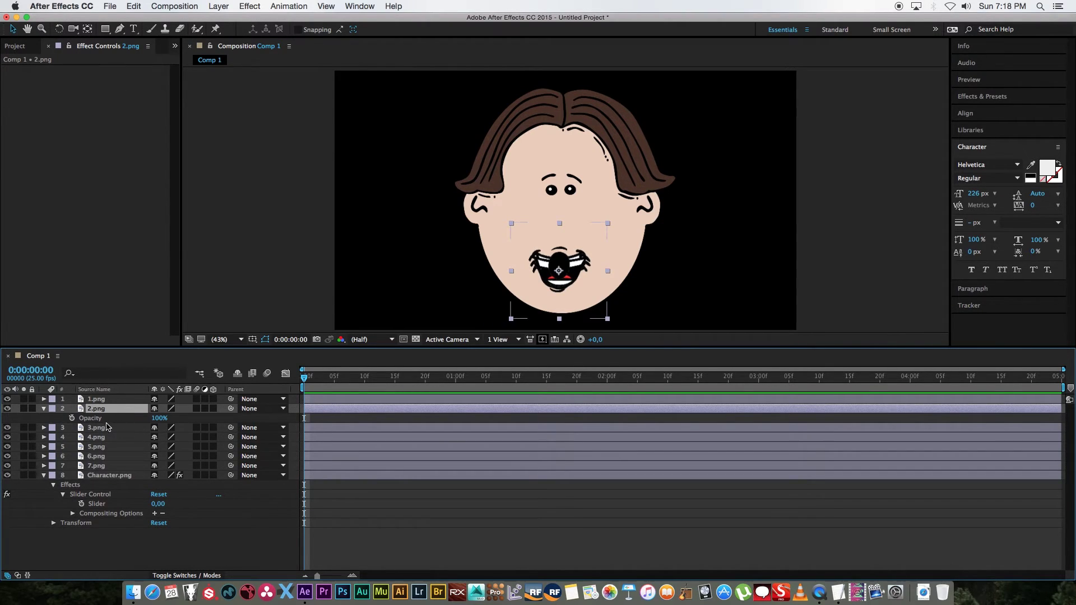
left_click(72, 418, "alt")
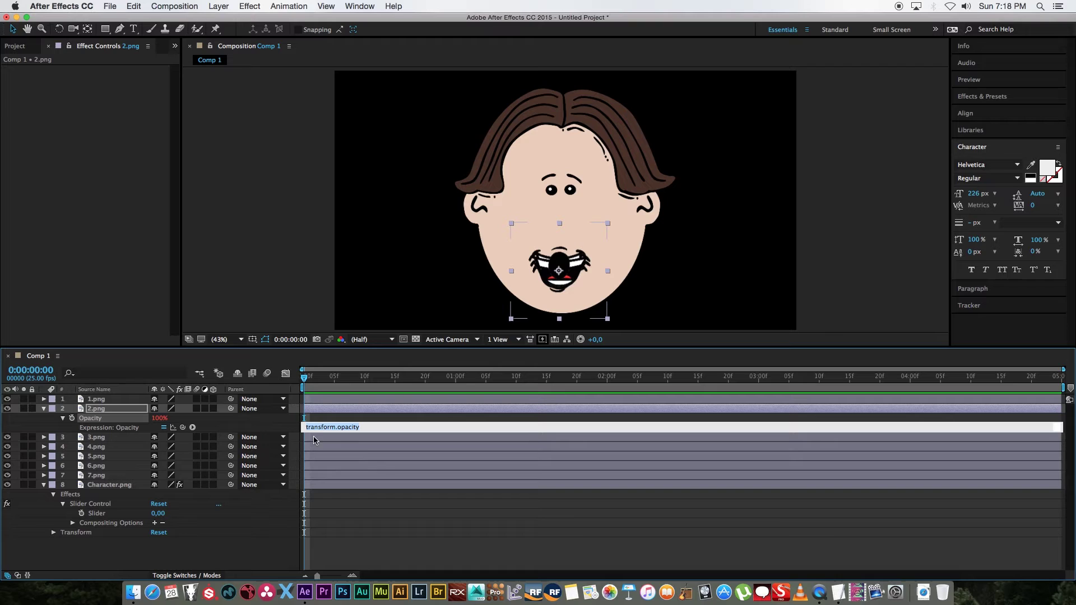
key("super+v")
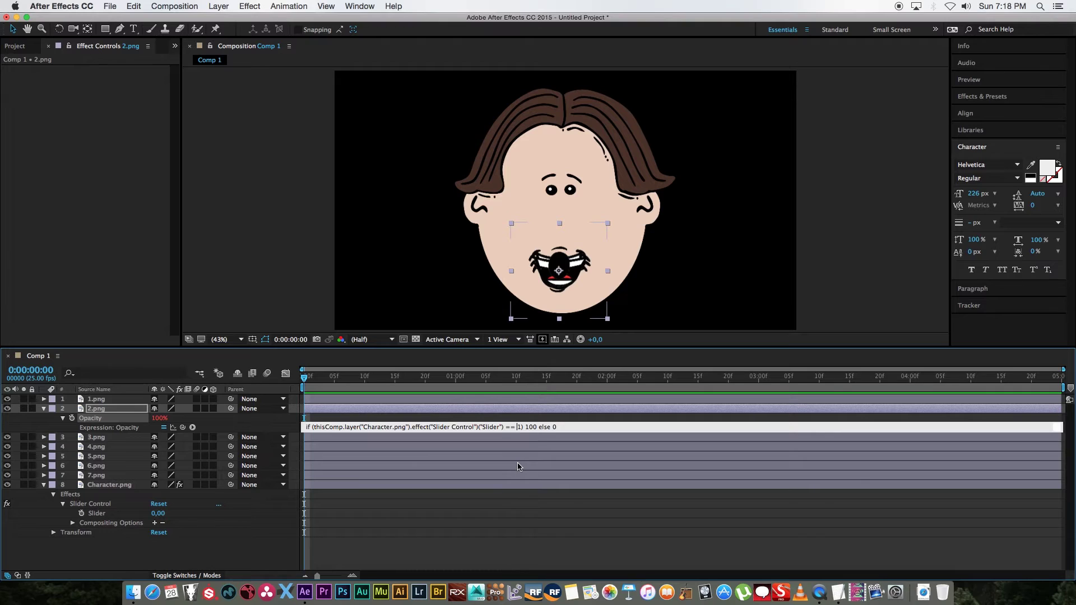
left_click(338, 486)
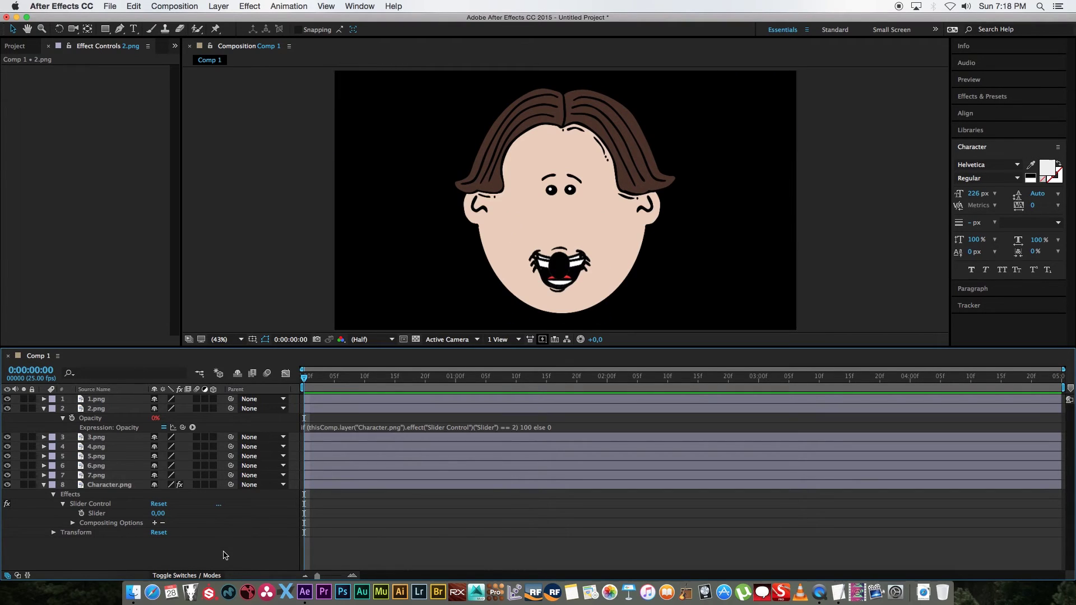
left_click(44, 408)
Paste the opacity expression into 3.png with the compared number set to 3
left_click(94, 418)
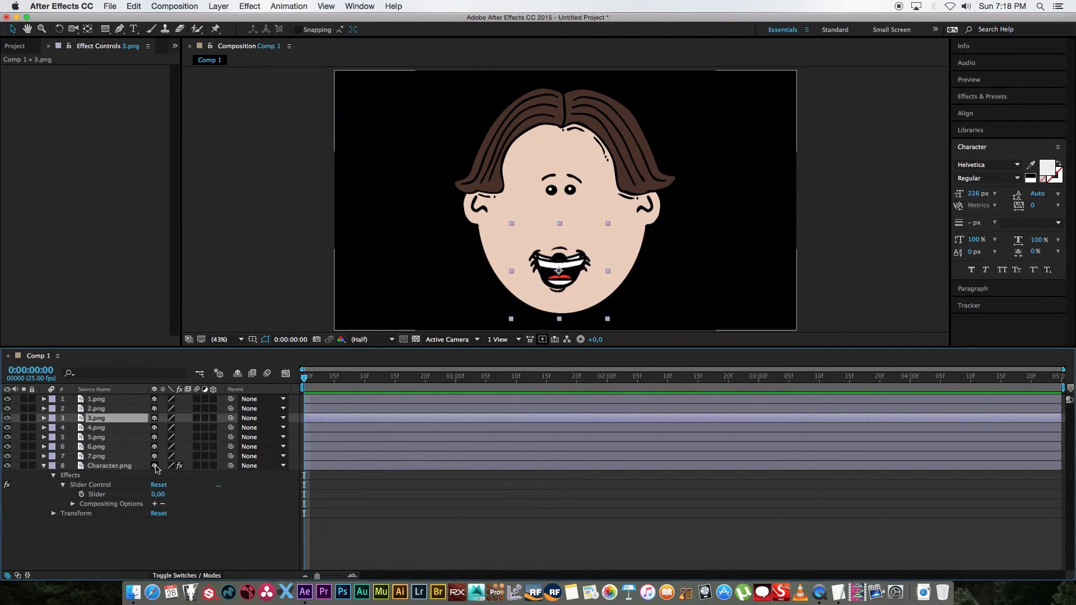
key("t")
left_click(72, 428, "alt")
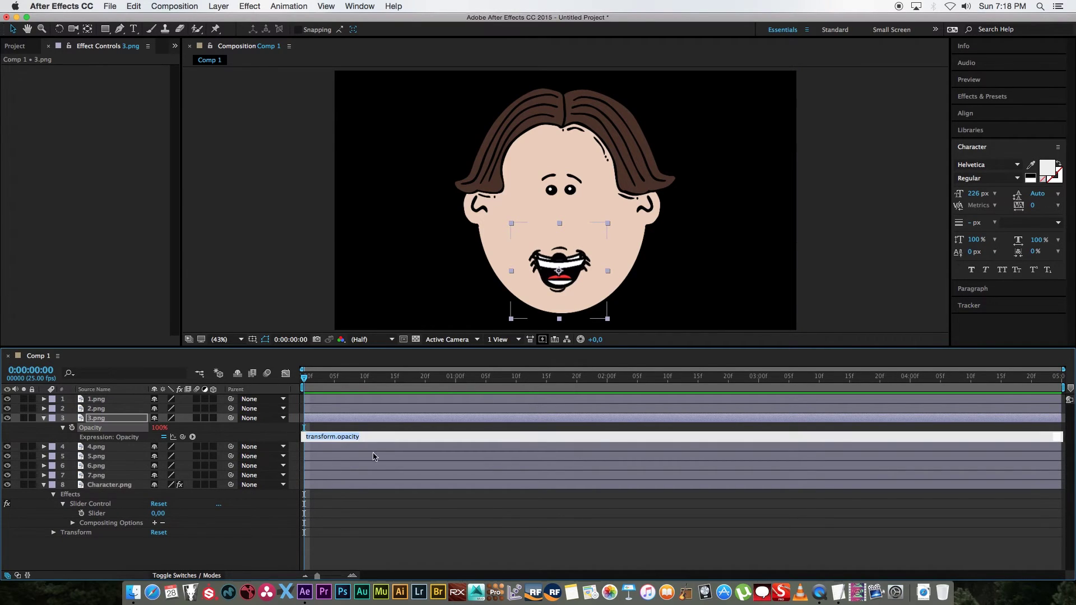
key("super+v")
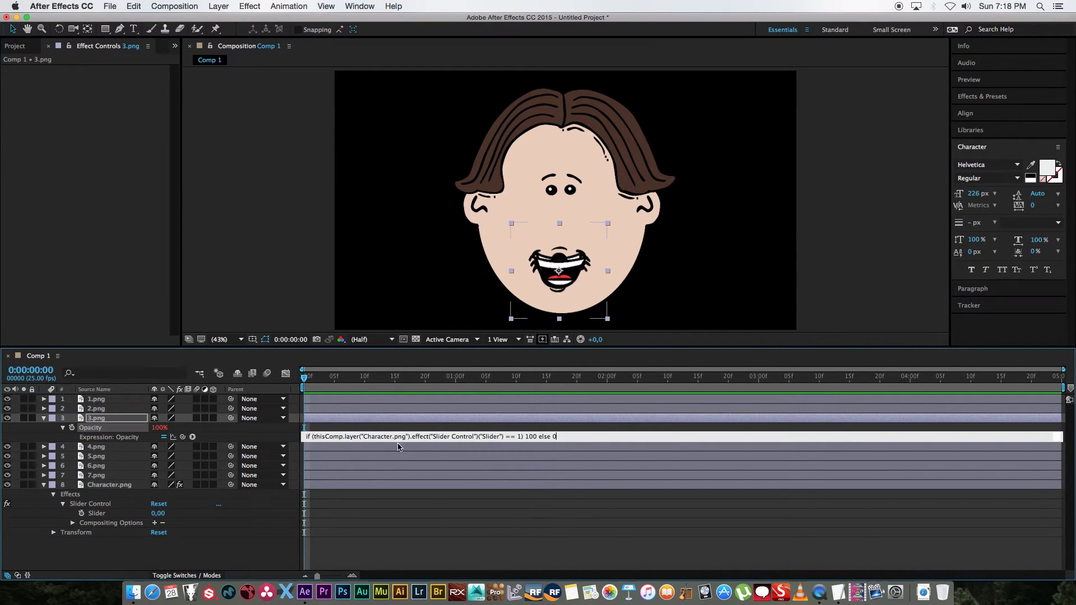
left_click(516, 436)
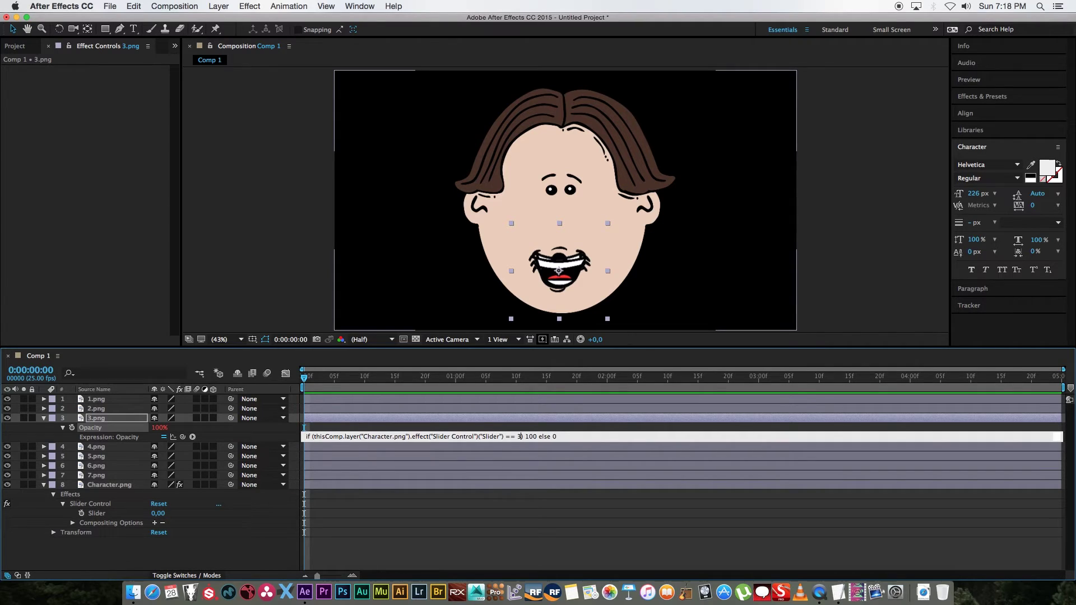
left_click(58, 555)
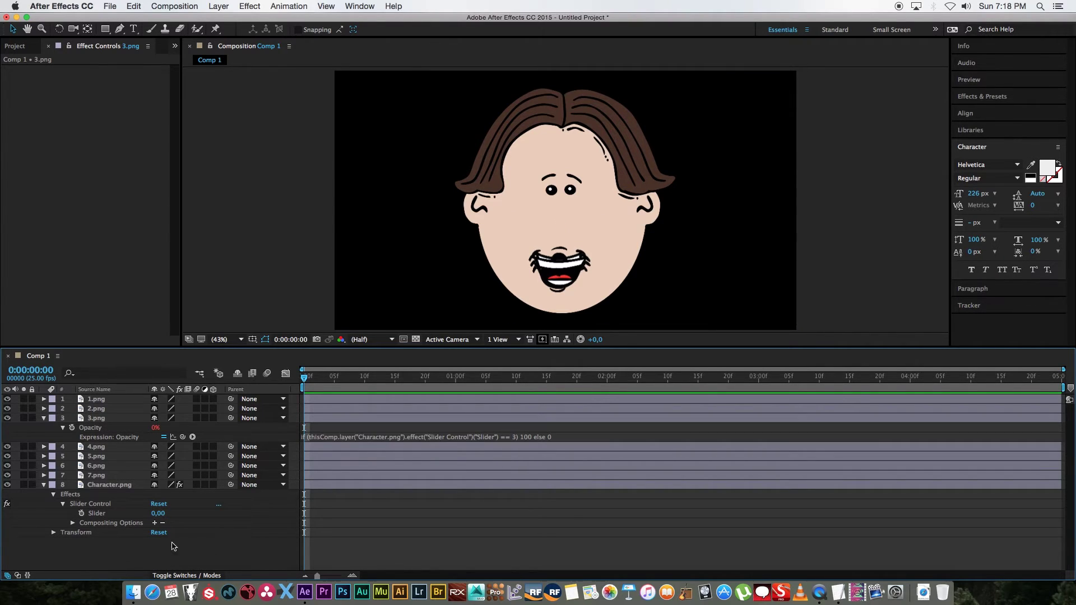
left_click(44, 418)
Paste the opacity expression into 4.png with the compared number changed to 4
left_click(94, 427)
key("t")
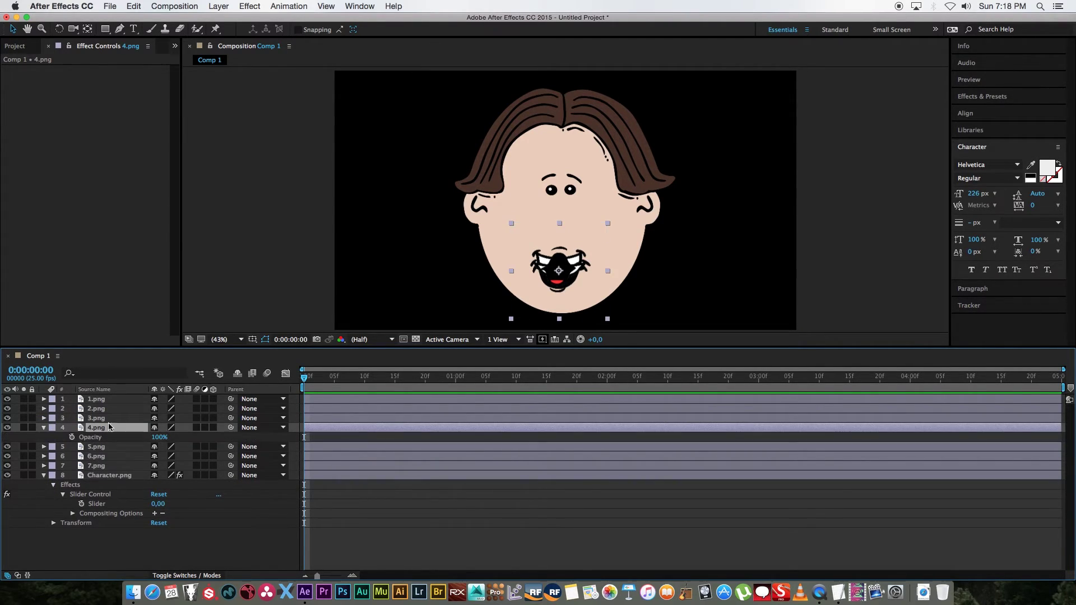
left_click(72, 437, "alt")
key("super+v")
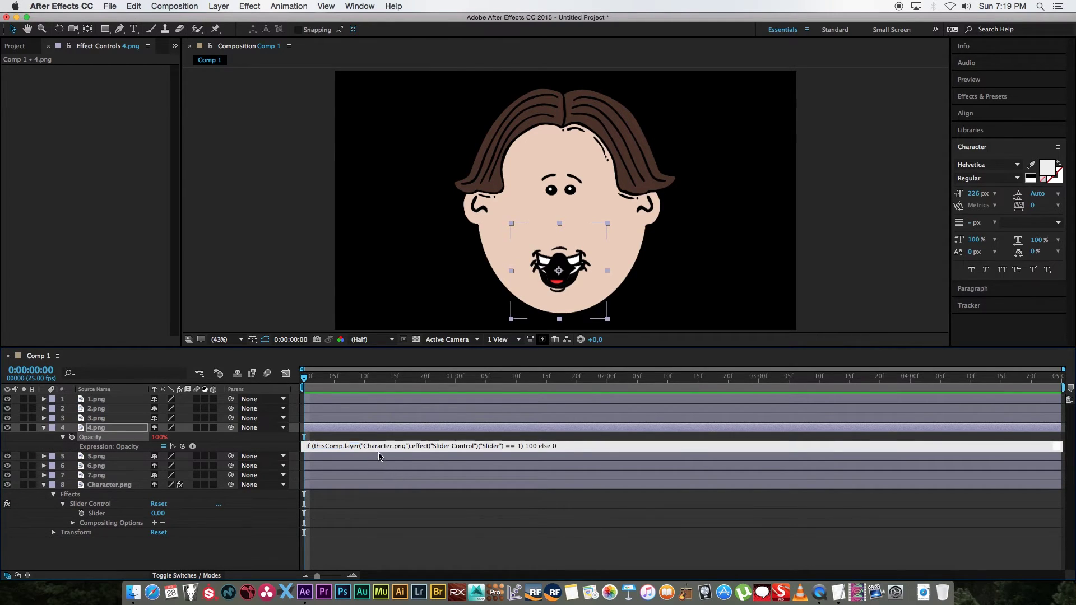
double_click(518, 446)
type("4")
key("KP_Enter")
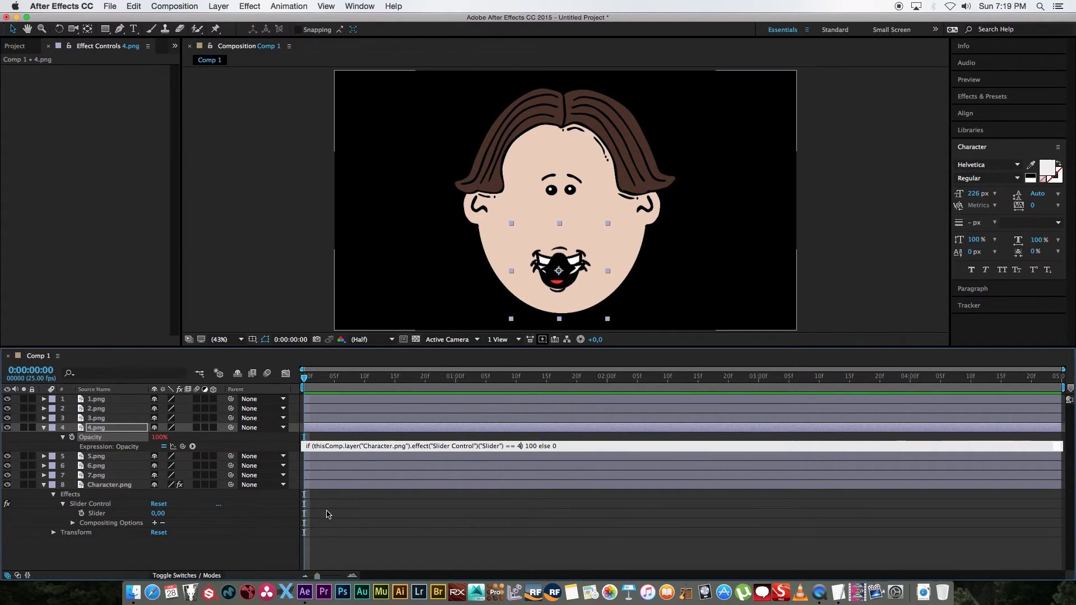
left_click(44, 428)
Paste the expression into the next mouth layer with the number 6, then collapse the layers
left_click(96, 446)
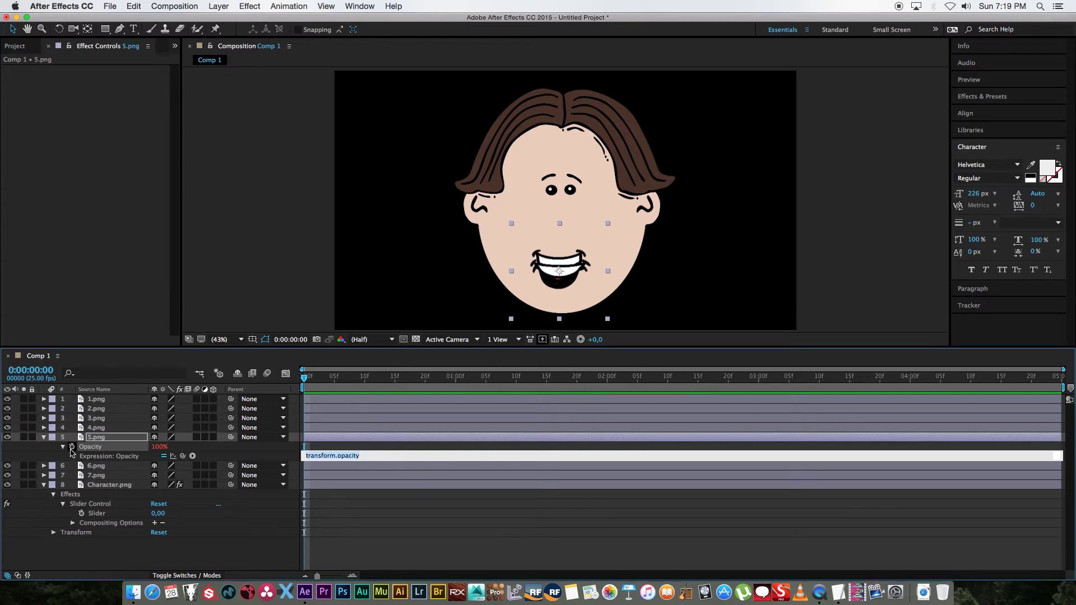
key("t")
left_click(72, 456, "alt")
key("super+v")
double_click(548, 475)
type("6")
key("KP_Enter")
left_click(44, 447)
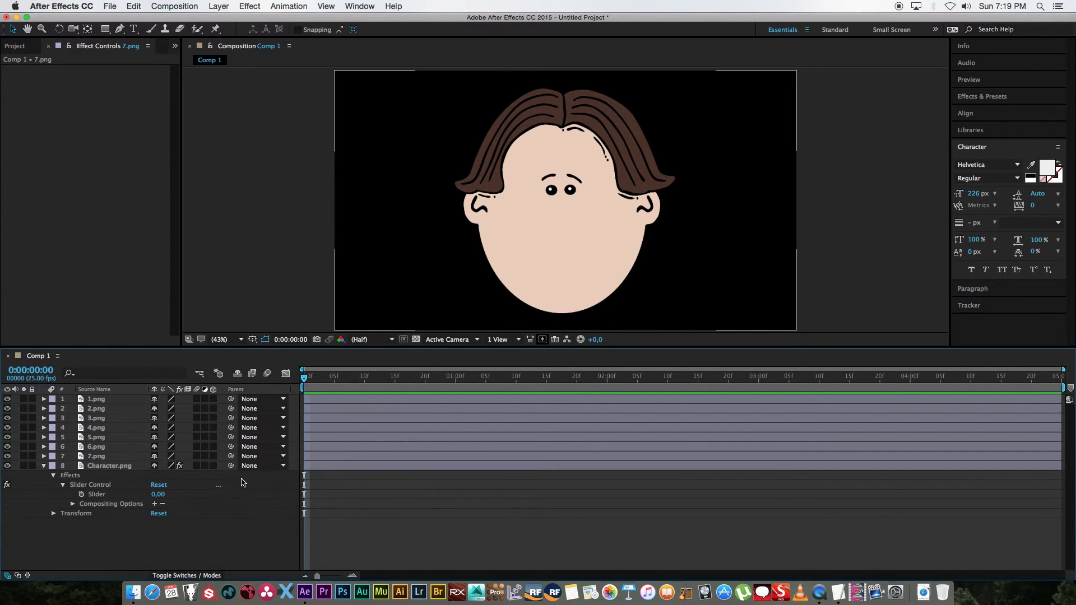
left_click(96, 456)
left_click(44, 466)
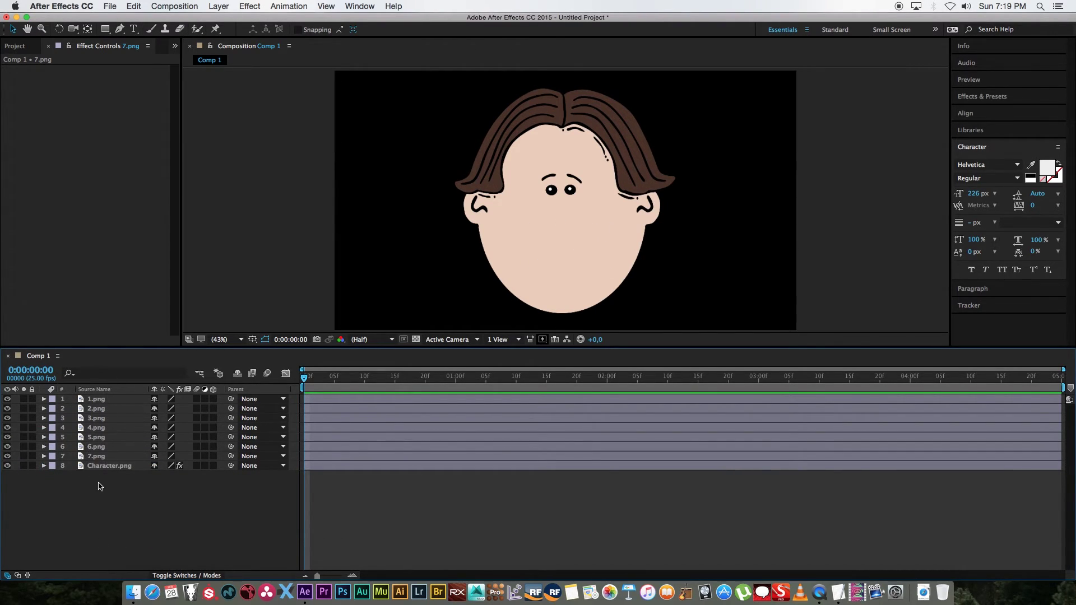
Switch on Shy for mouths 1.png–7.png, enable Hide Shy Layers, and select Character.png
left_click(102, 402)
left_click(104, 401)
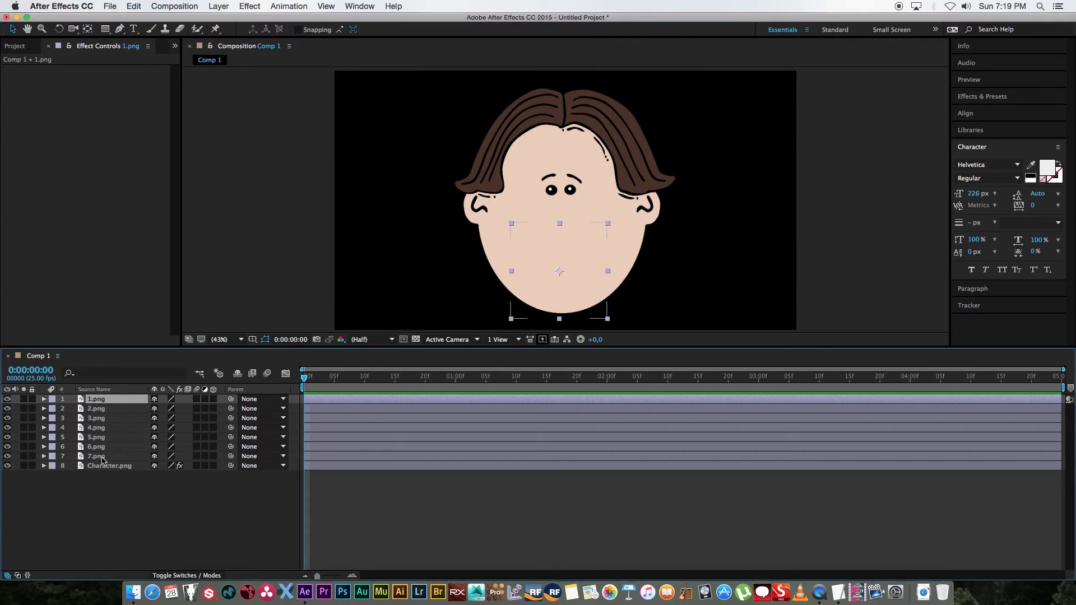
left_click(104, 457, "shift")
left_click(155, 403)
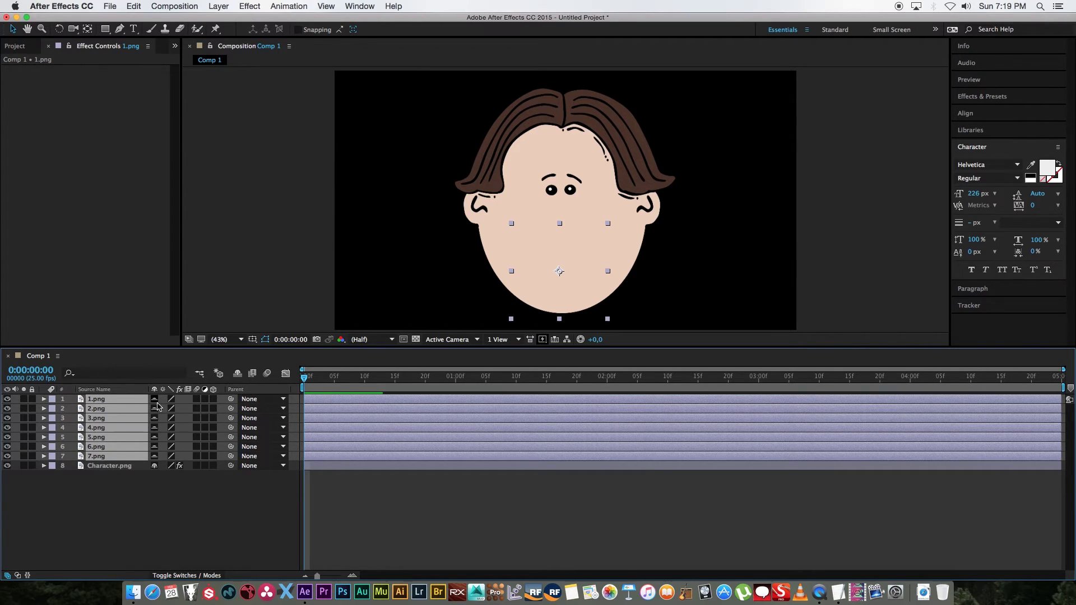
left_click(239, 375)
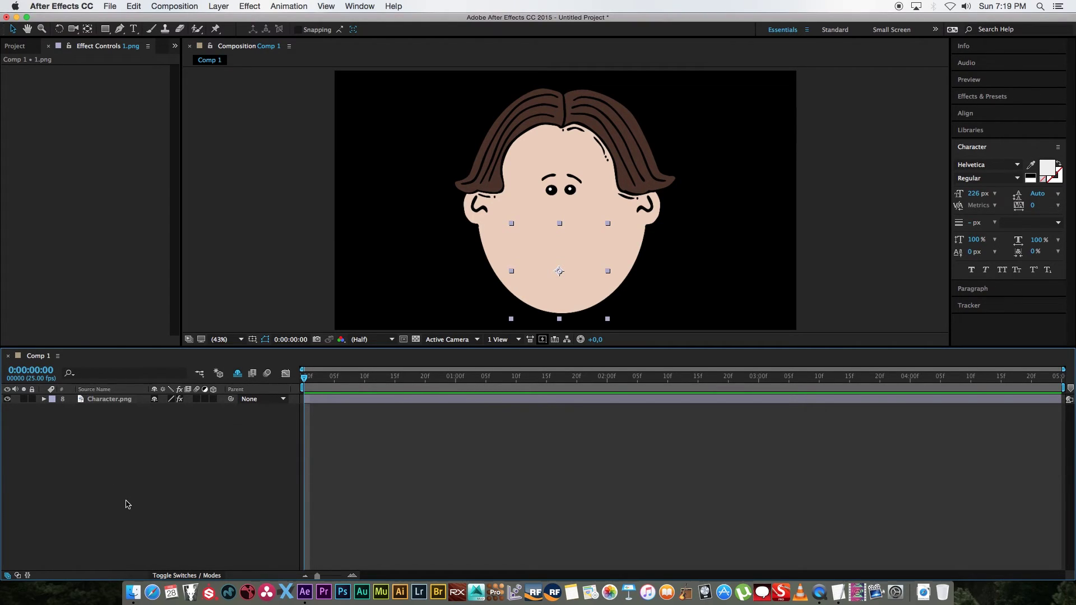
left_click(71, 425)
Step Character.png's Slider through 1, 2, 3 and 4 to check each mouth shape
left_click(123, 400)
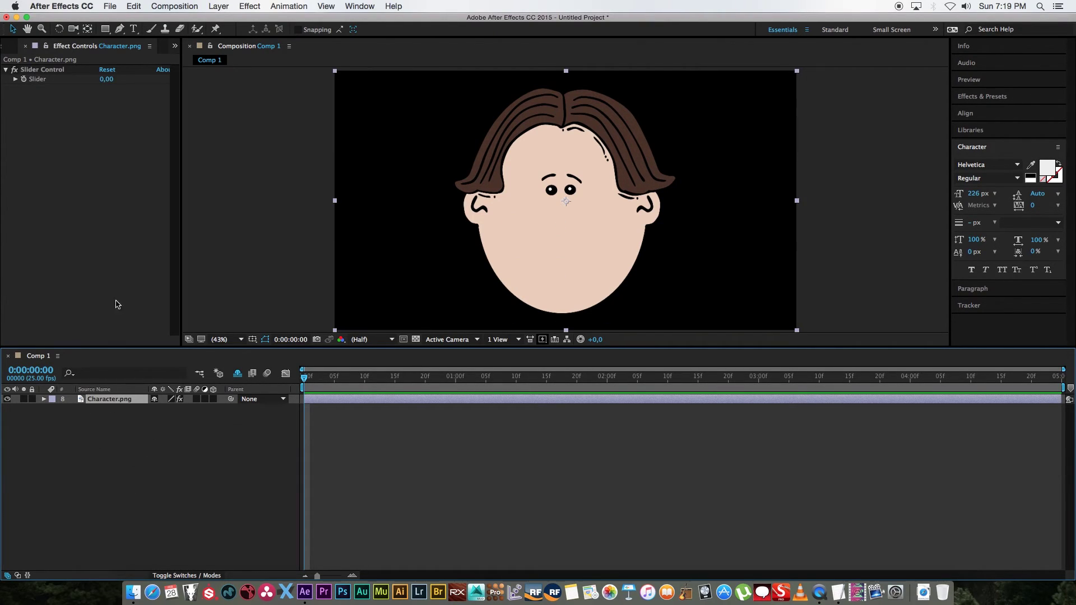
left_click(105, 79)
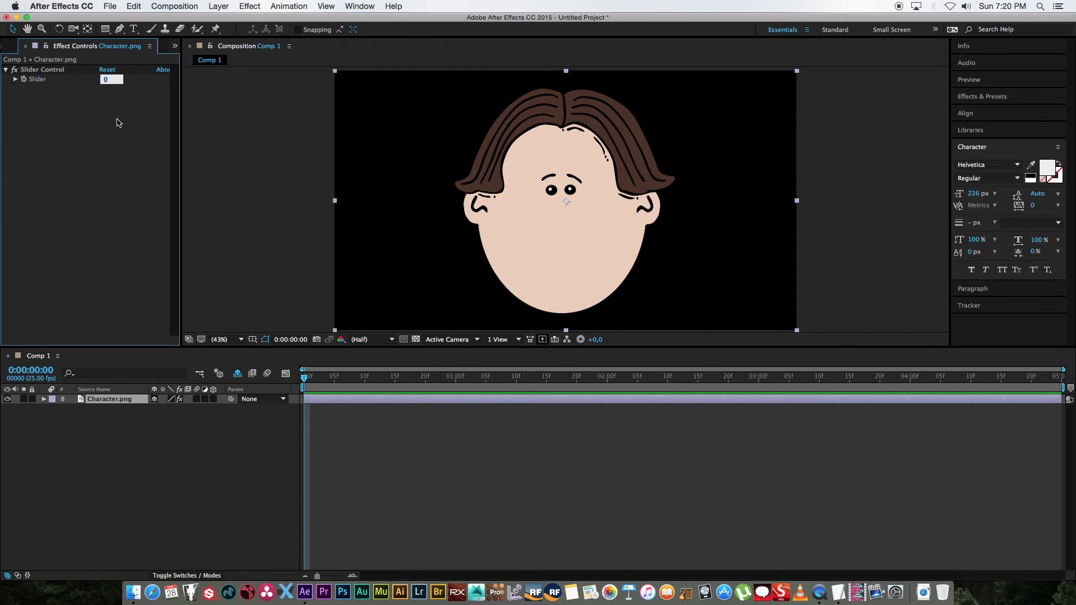
key("Return")
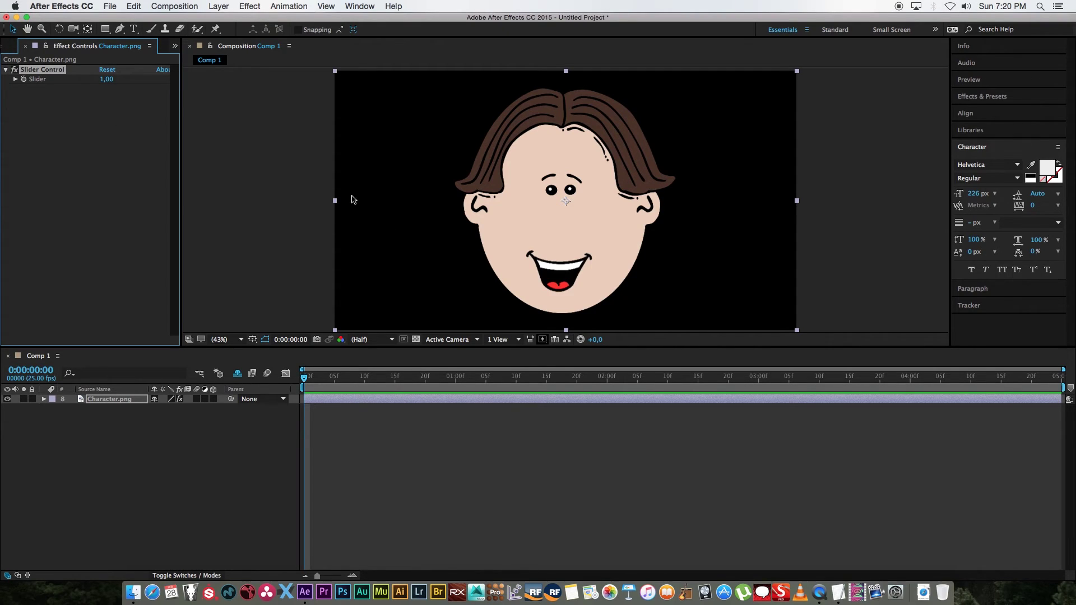
left_click(106, 79)
type("2")
key("Return")
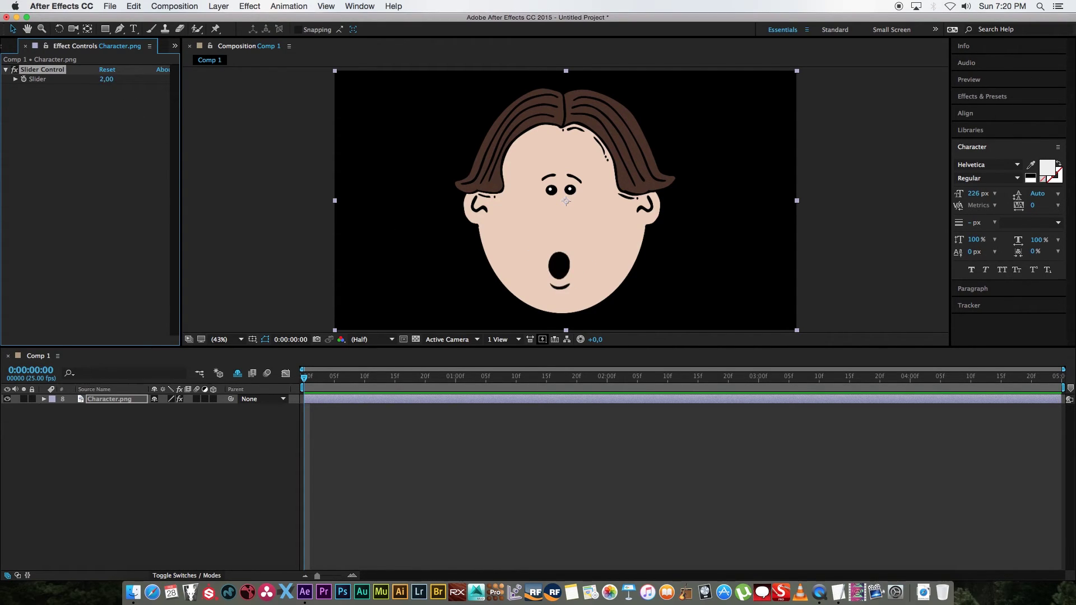
left_click(107, 79)
type("3")
key("Return")
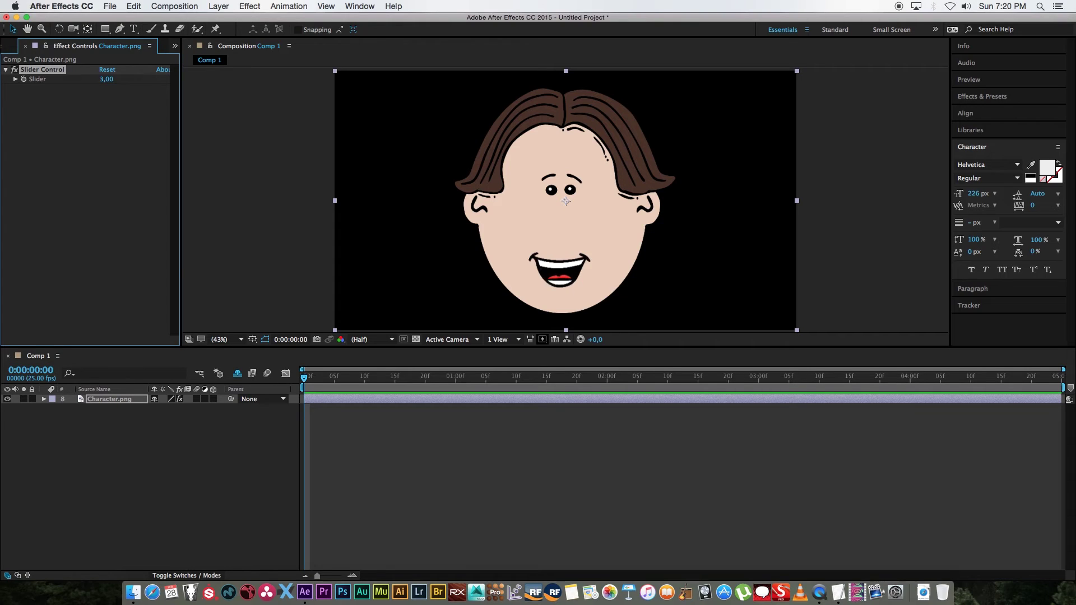
left_click(107, 79)
type("4")
key("Return")
left_click(158, 294)
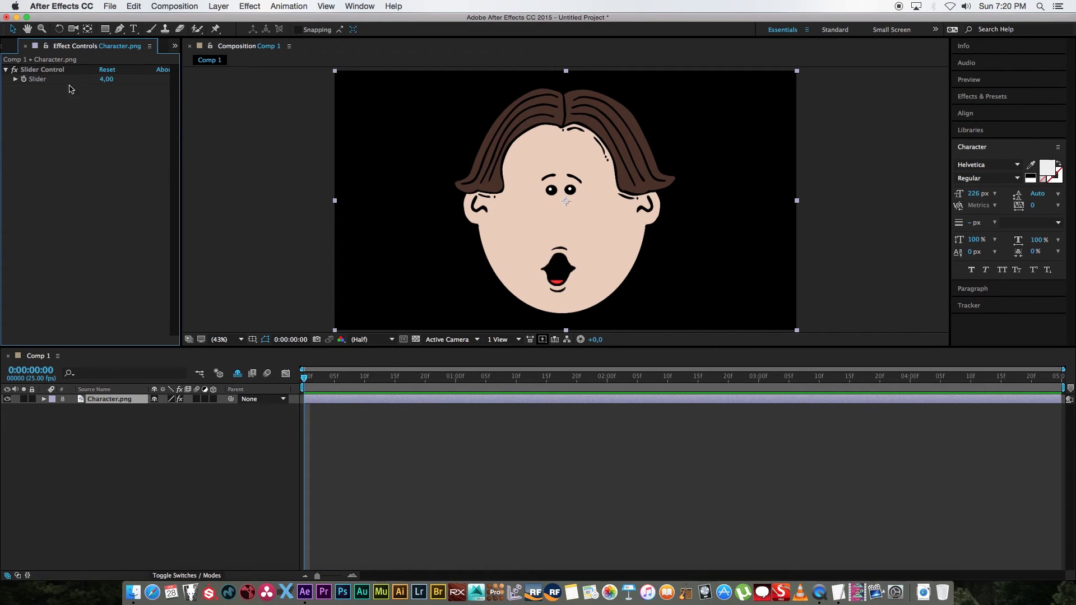
Start Slider keyframes at 1 for the smile, then key 2 for the O mouth one frame later
left_click(104, 79)
type("1")
key("Return")
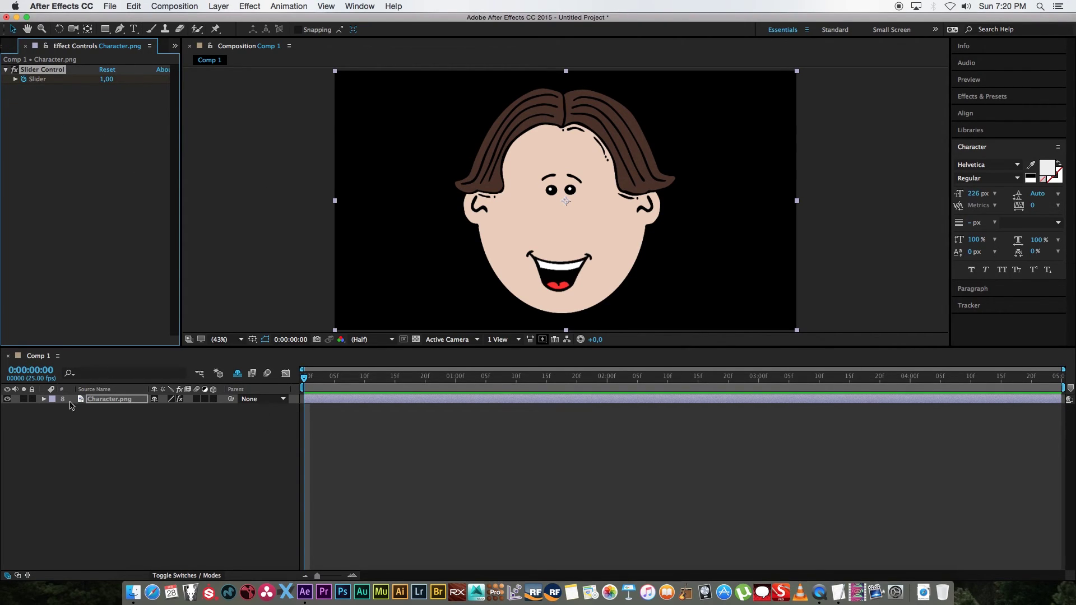
left_click(44, 400)
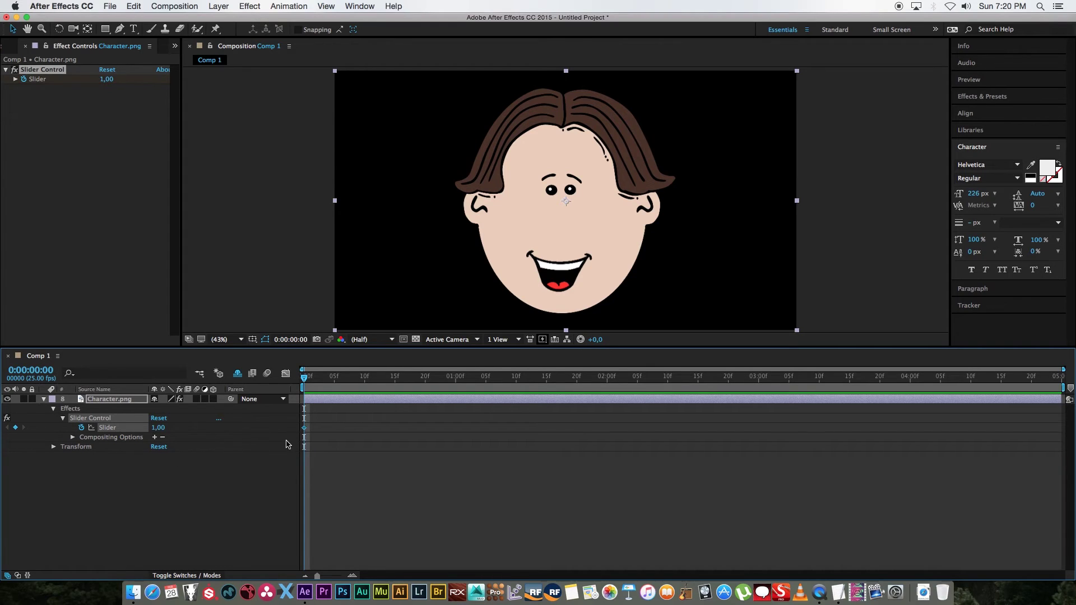
left_click(317, 381)
left_click_drag(322, 383, 334, 380)
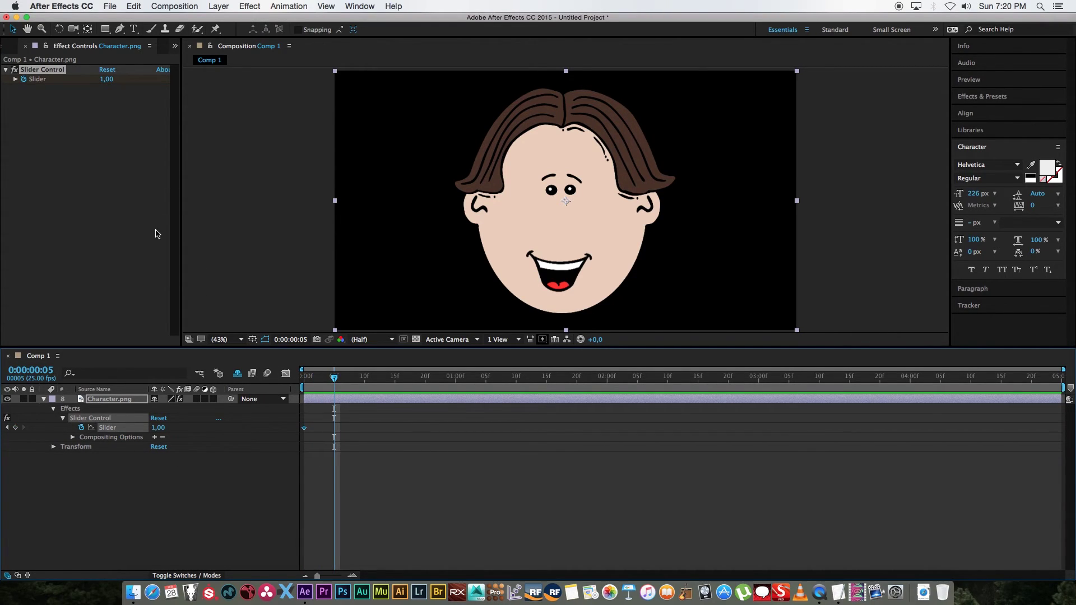
left_click(15, 428)
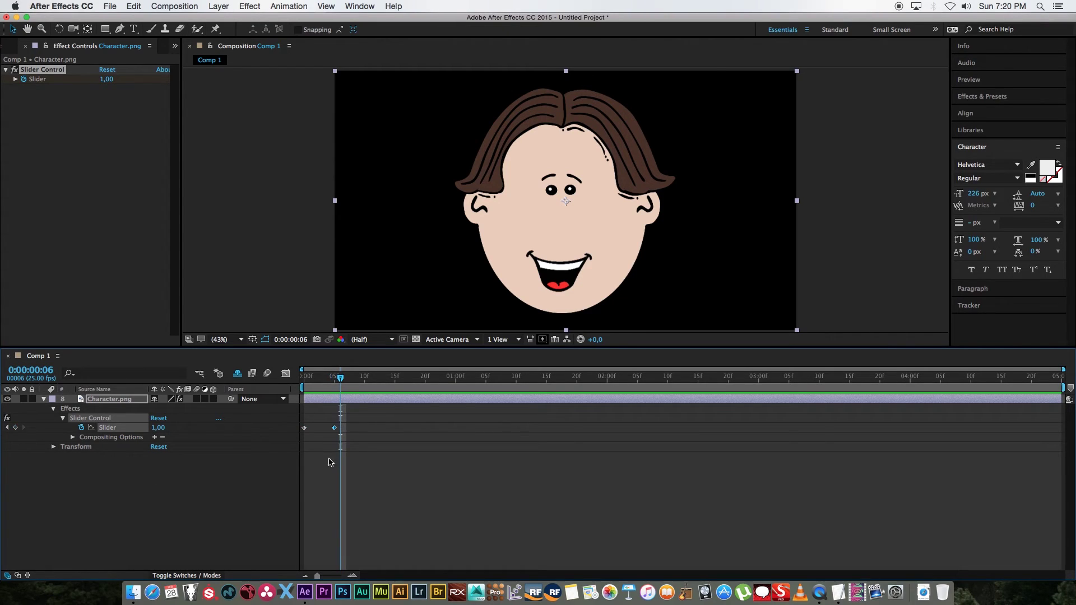
key("Page_Down")
left_click(107, 79)
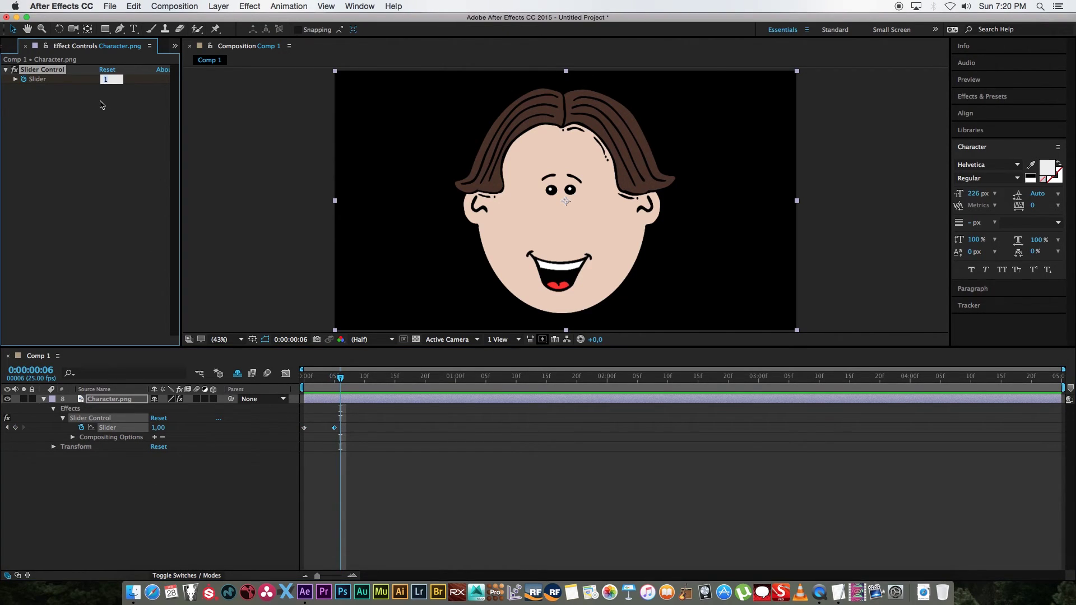
type("2")
key("Return")
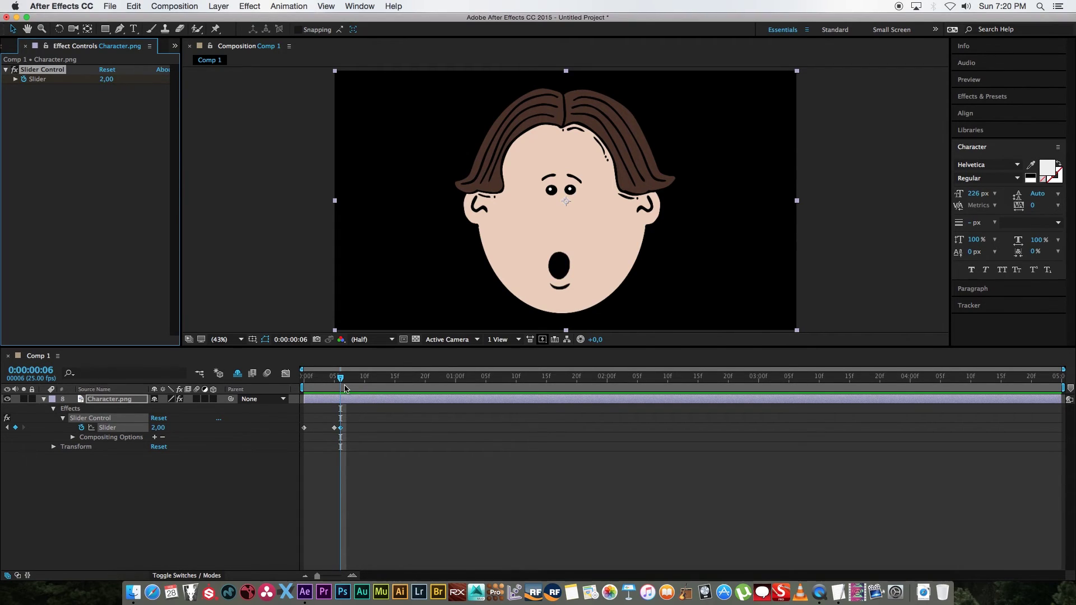
Hold 2 at frame 10, key 7 for the flat mouth, hold it at frame 20, then key 5
left_click_drag(345, 388, 365, 388)
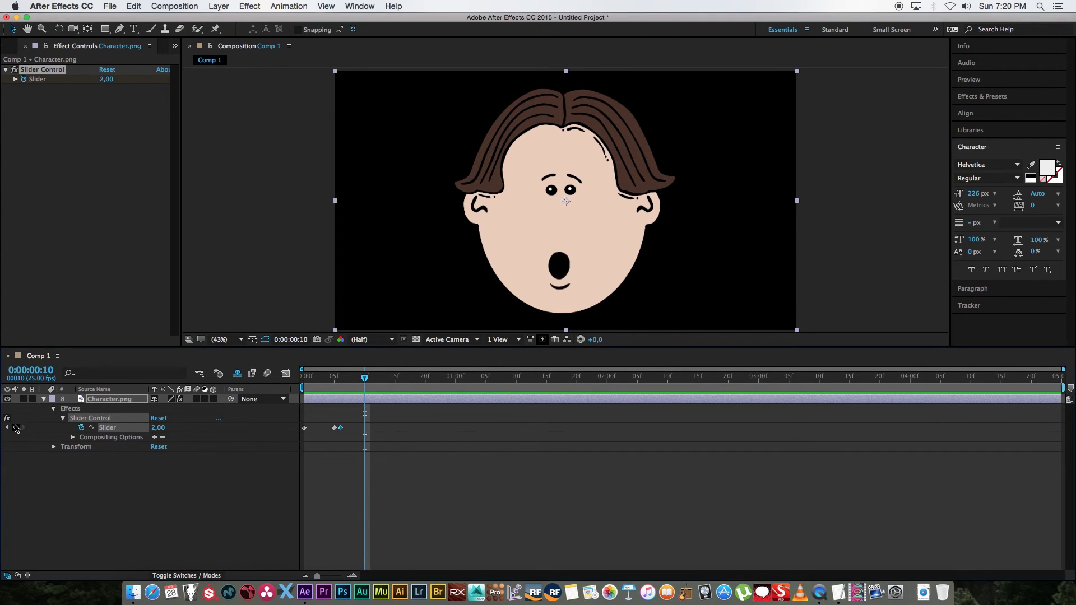
left_click(15, 427)
key("Page_Down")
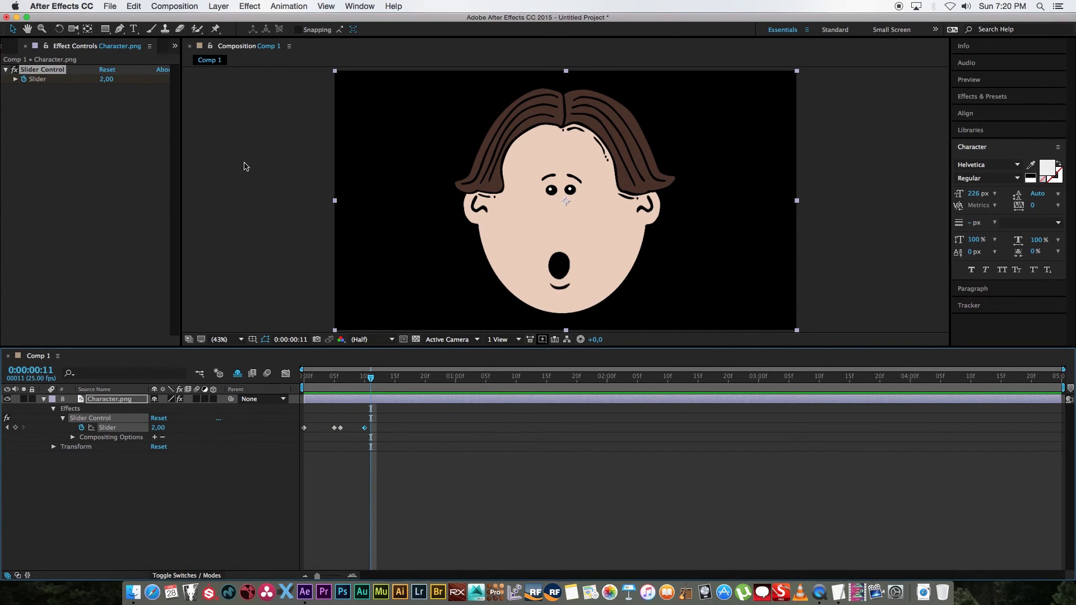
left_click(106, 79)
type("7")
key("Return")
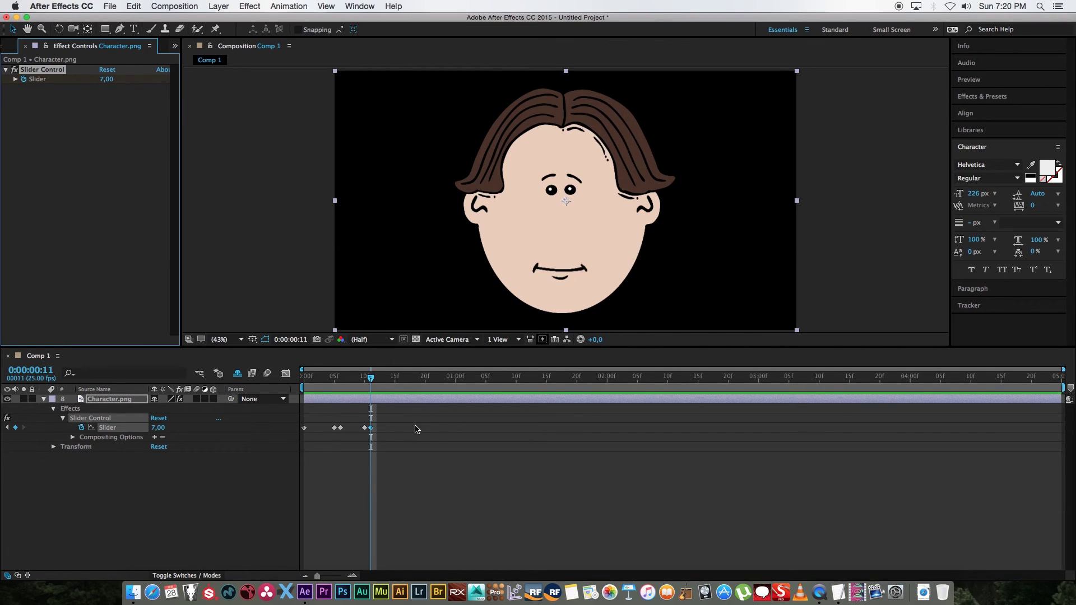
key("Page_Down")
key("Page_Down")
key("Page_Down")
key("Page_Down")
key("Page_Down")
key("Page_Down")
key("Page_Down")
key("Page_Down")
key("Page_Down")
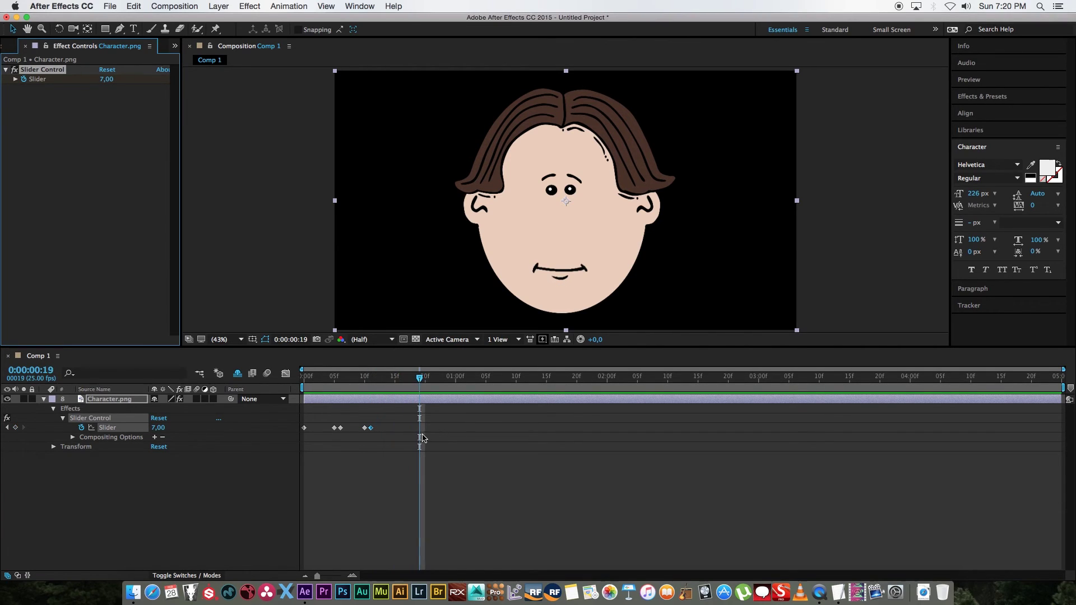
left_click(15, 430)
key("Page_Down")
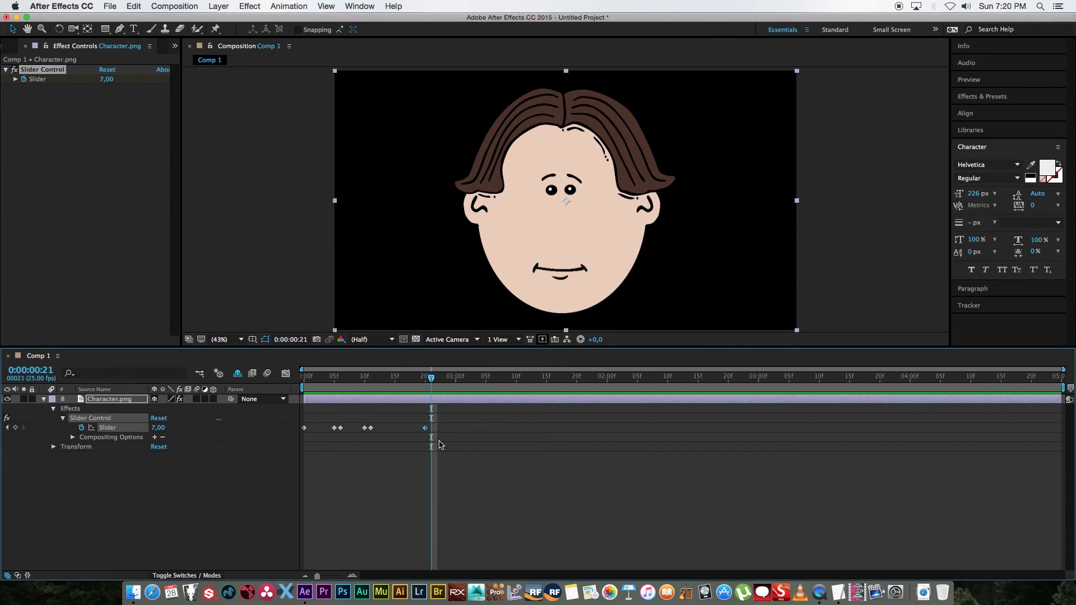
left_click(107, 79)
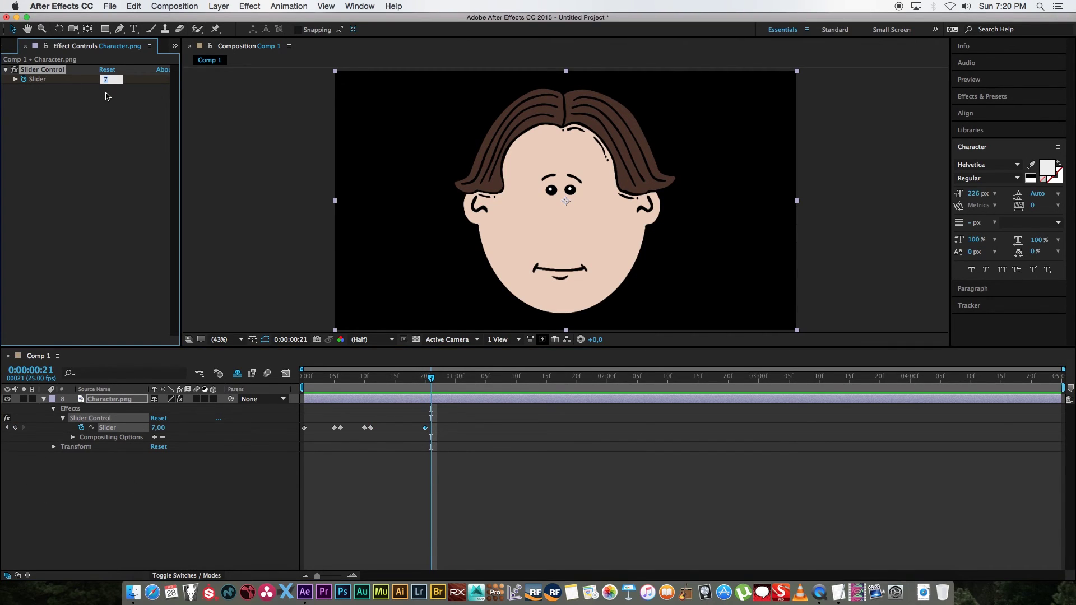
key("Return")
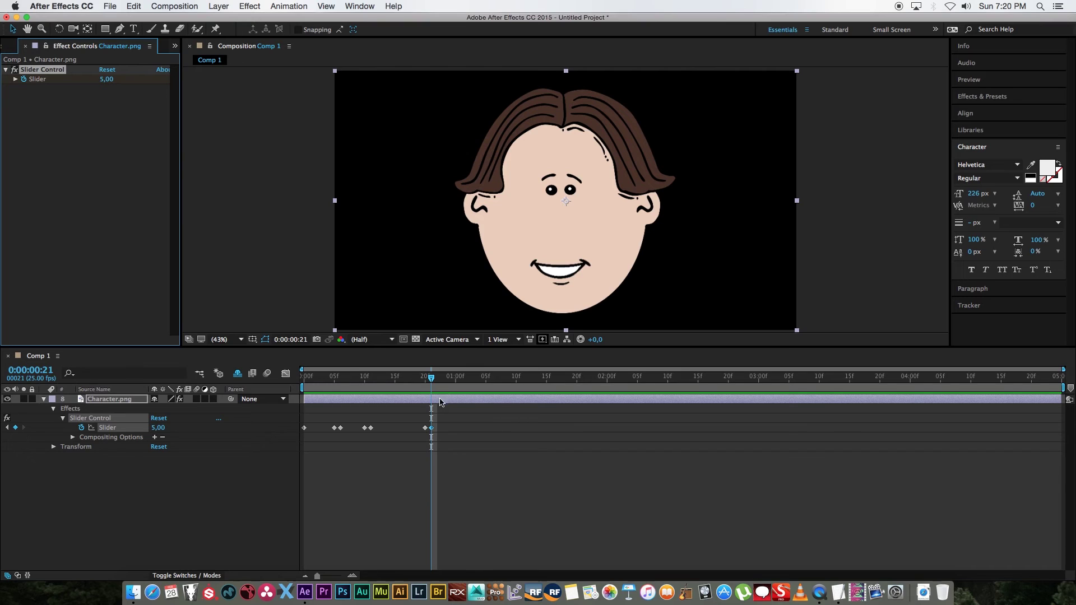
Hold 5 at 1:03, key 2 at 1:04, hold it to 1:11, and key 0 at 1:12
key("Page_Down")
key("Page_Down")
key("Page_Down")
key("Page_Down")
key("Page_Down")
key("Page_Down")
key("Page_Down")
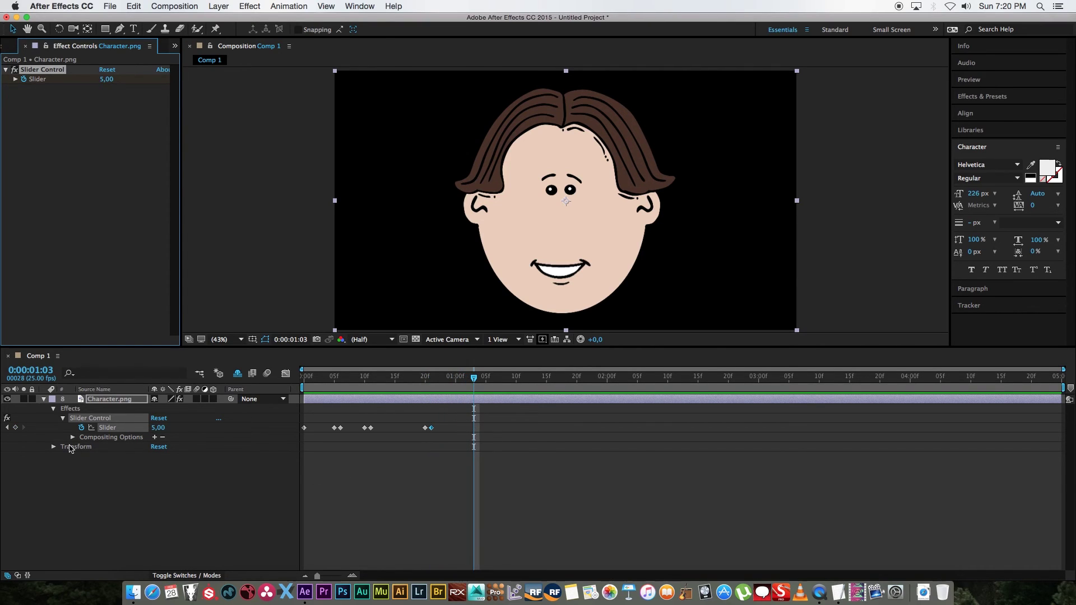
left_click(15, 427)
key("Page_Down")
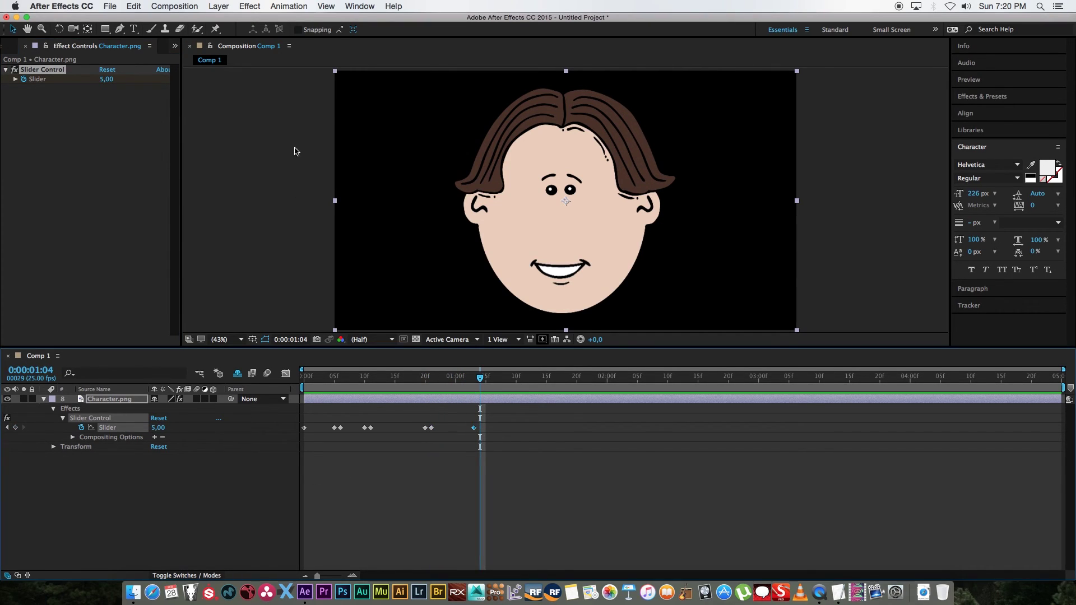
left_click(107, 79)
type("2")
key("Return")
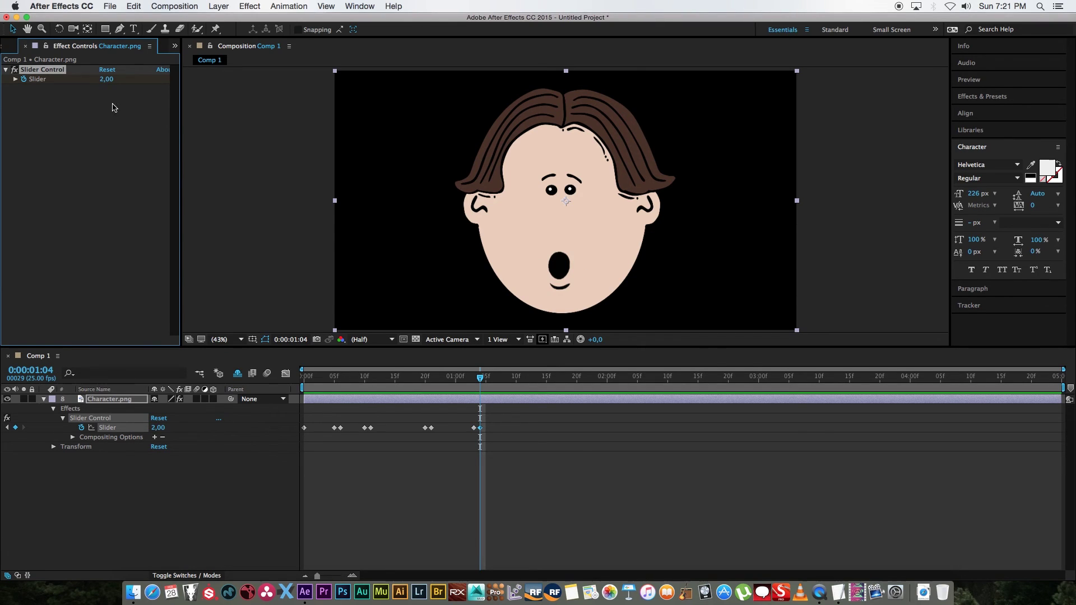
key("Page_Down")
key("Page_Down")
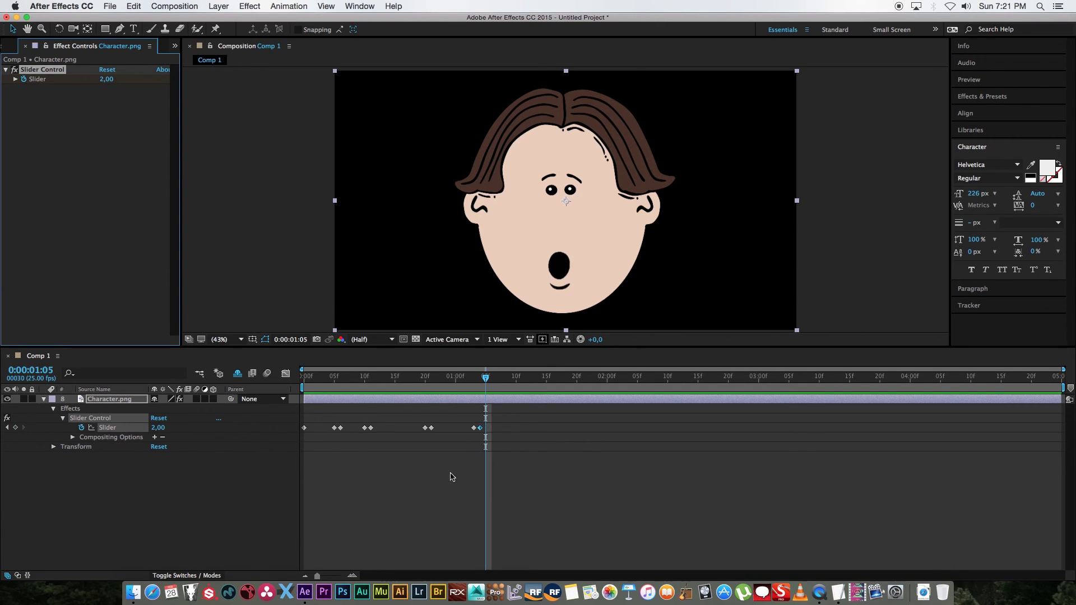
key("Page_Down")
key("Page_Down")
key("Page_Down")
key("Page_Down")
key("Page_Down")
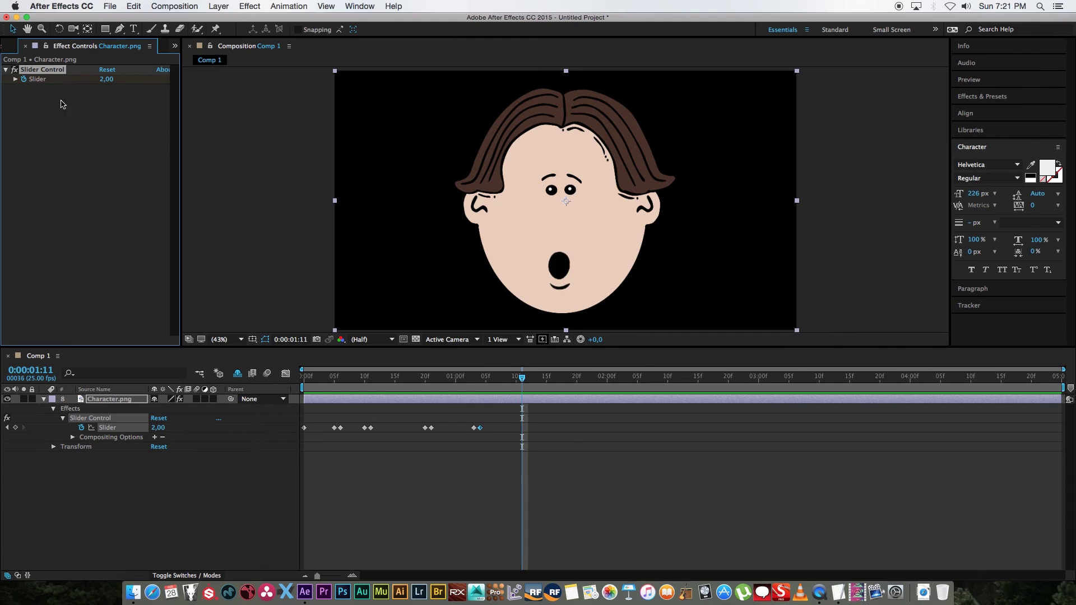
left_click(15, 427)
key("Page_Down")
left_click(107, 79)
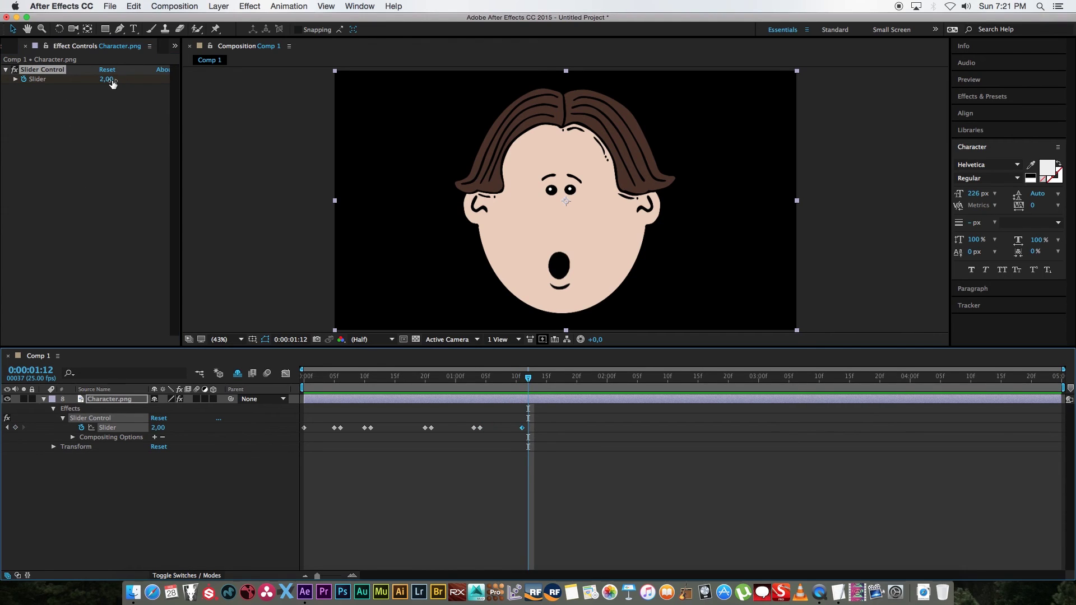
type("0")
key("Return")
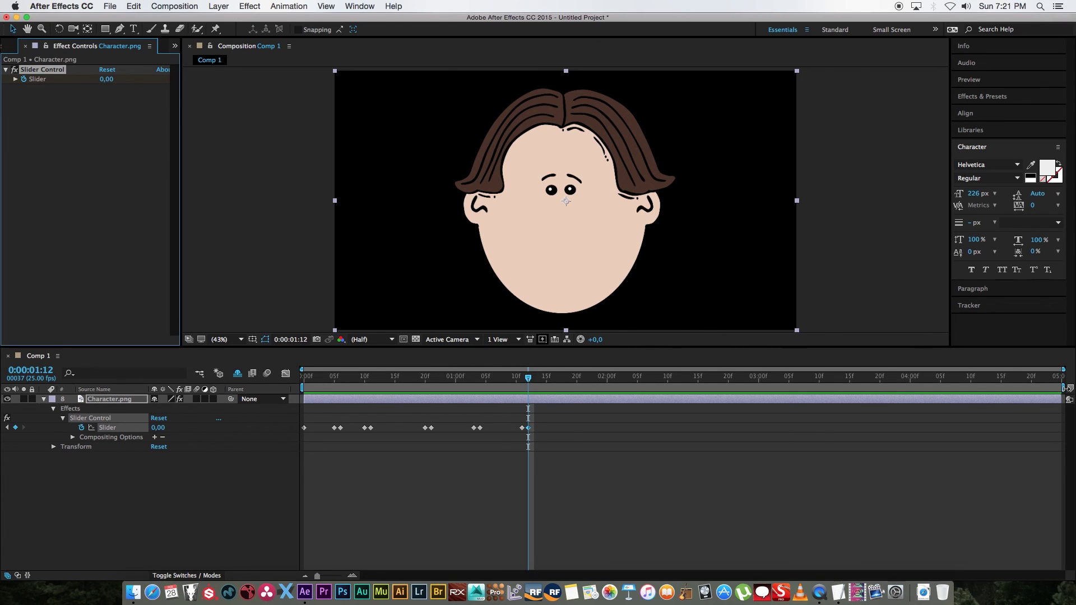
Drag the work area end to about 1:17 and preview the lip-sync from 0:00
left_click_drag(1067, 387, 560, 388)
key("space")
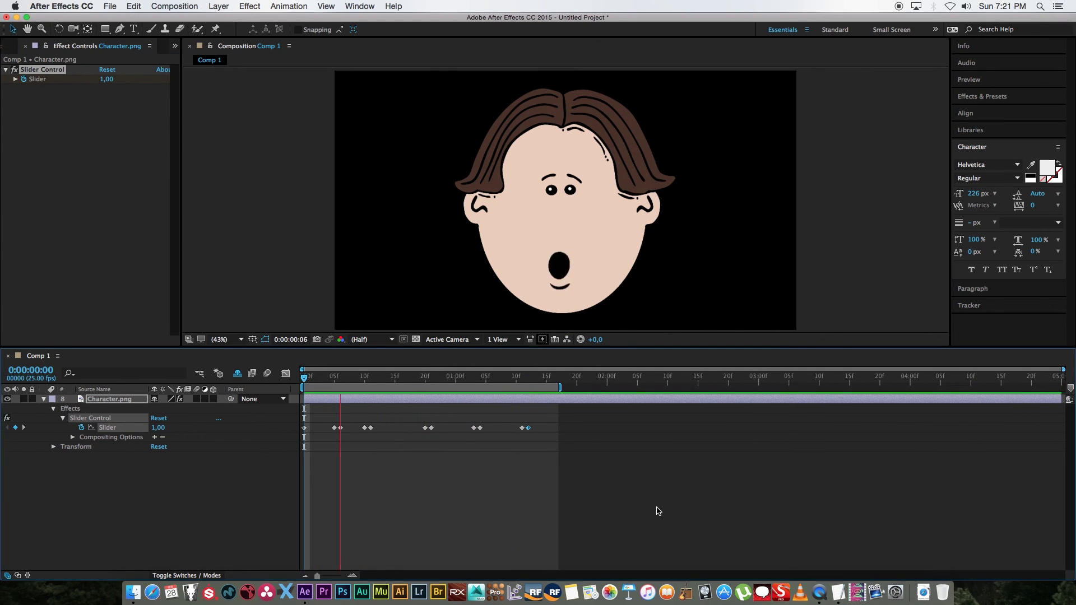